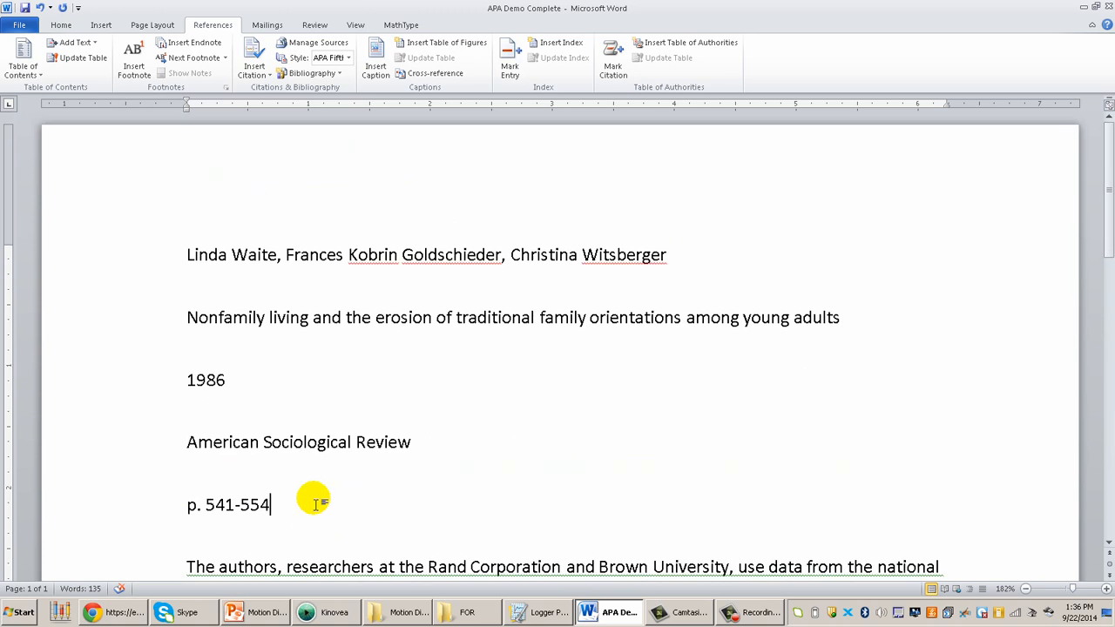
Review the article's authors, title, year, journal and page range listed above the summary paragraphs
{"action": "left_click_drag", "start_coordinate": [315, 503], "coordinate": [198, 255]}
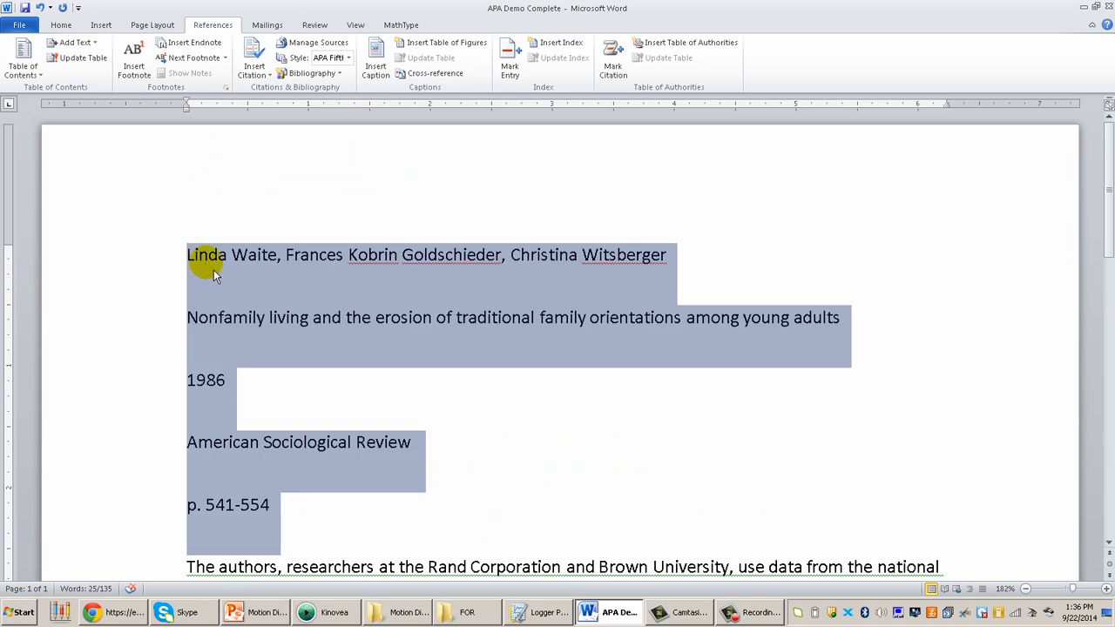
{"action": "left_click", "coordinate": [230, 276]}
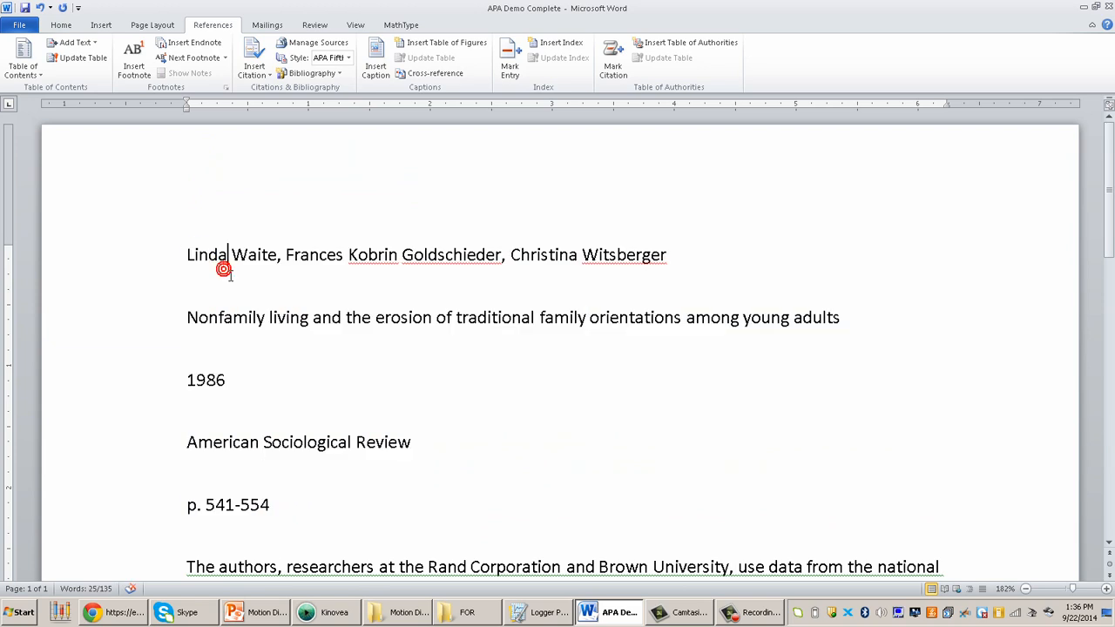
{"action": "left_click", "coordinate": [223, 317]}
{"action": "left_click", "coordinate": [206, 379]}
{"action": "left_click", "coordinate": [201, 449]}
{"action": "left_click", "coordinate": [224, 510]}
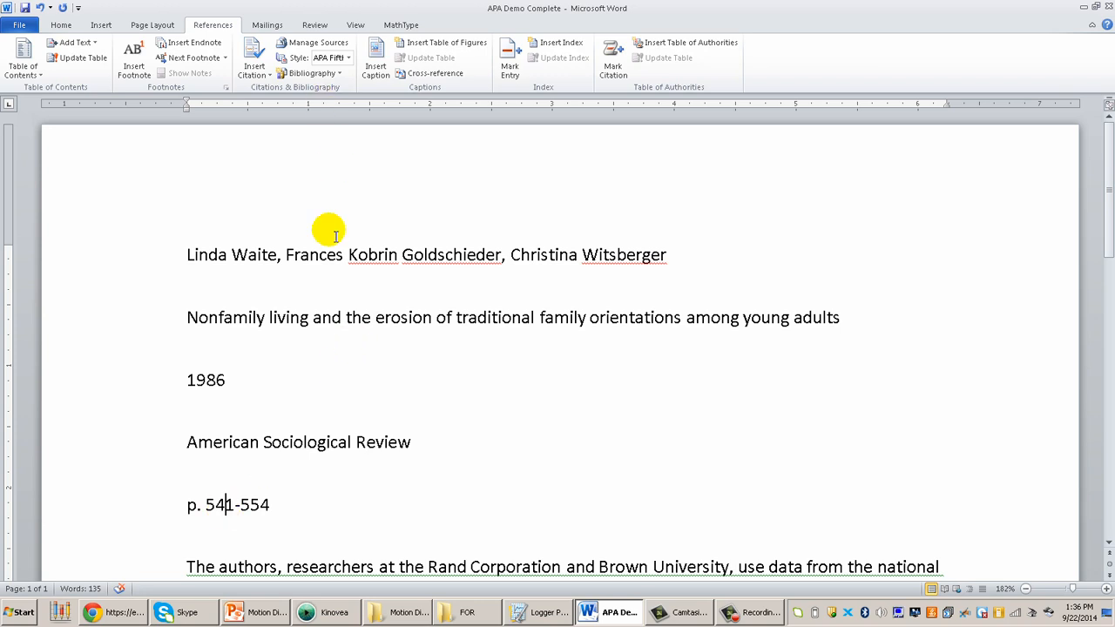
{"action": "left_click_drag", "start_coordinate": [186, 255], "coordinate": [313, 505]}
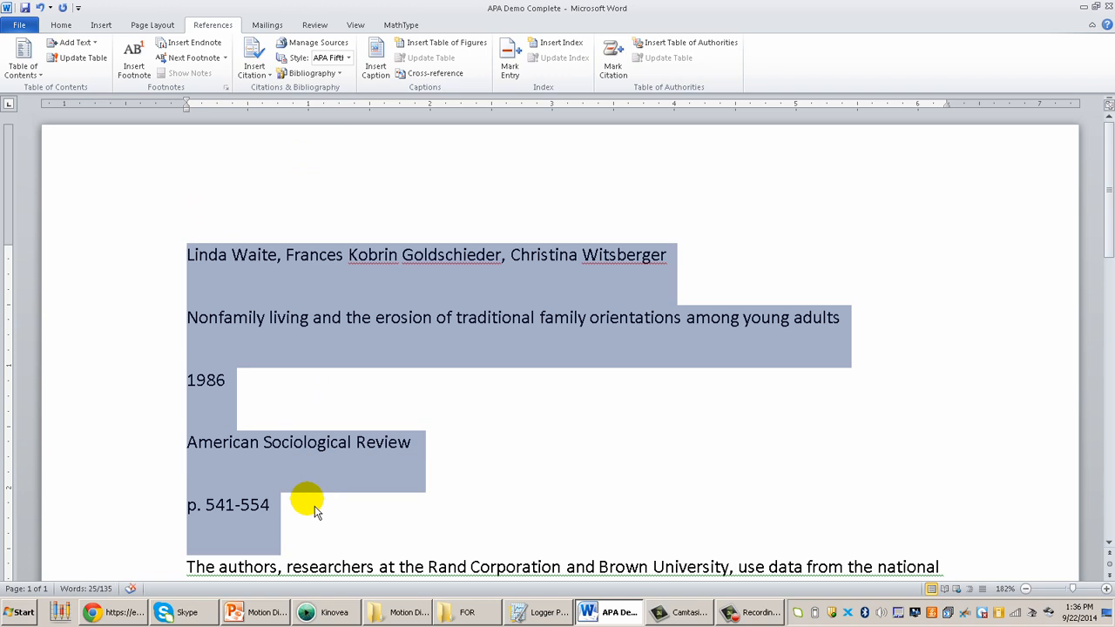
{"action": "left_click", "coordinate": [285, 353]}
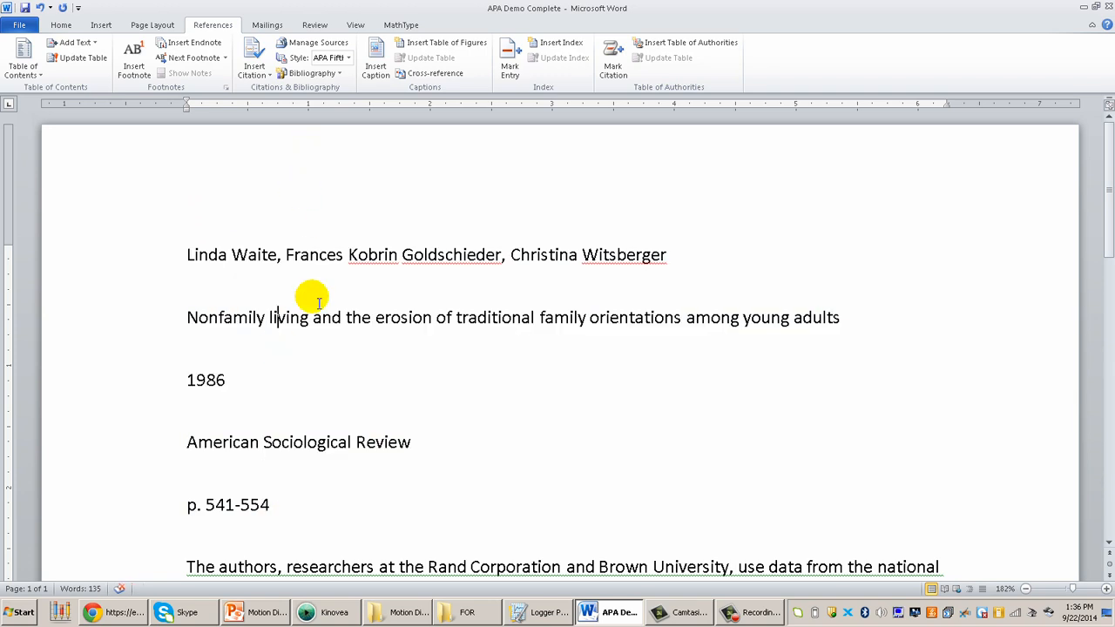
{"action": "left_click", "coordinate": [187, 256]}
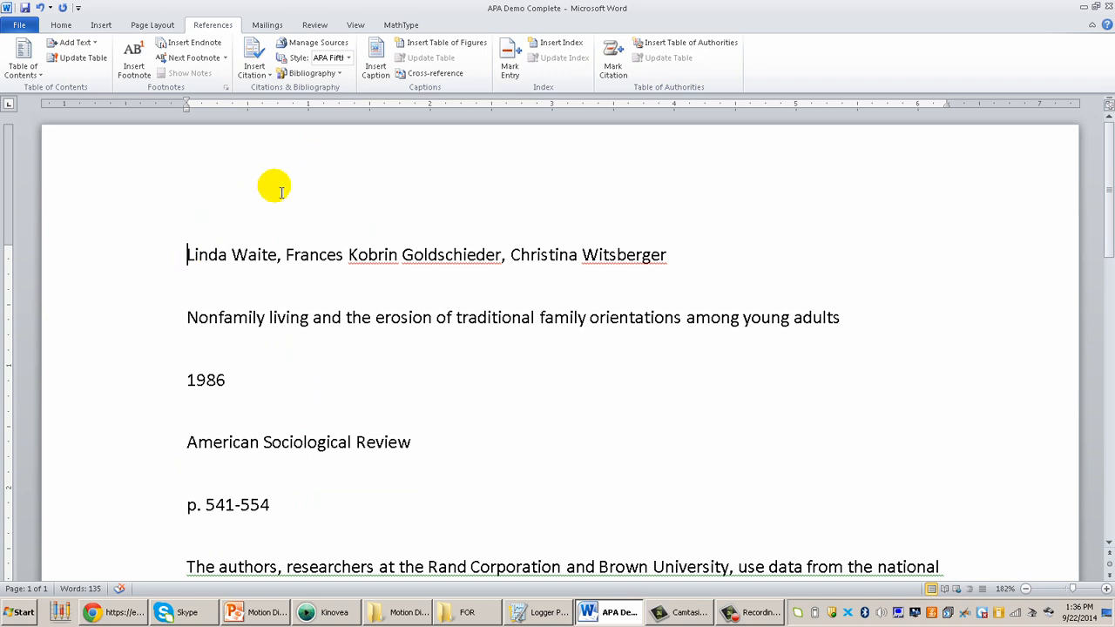
Open the Source Manager and start a new journal article source to examine its bibliography fields
{"action": "left_click", "coordinate": [339, 45]}
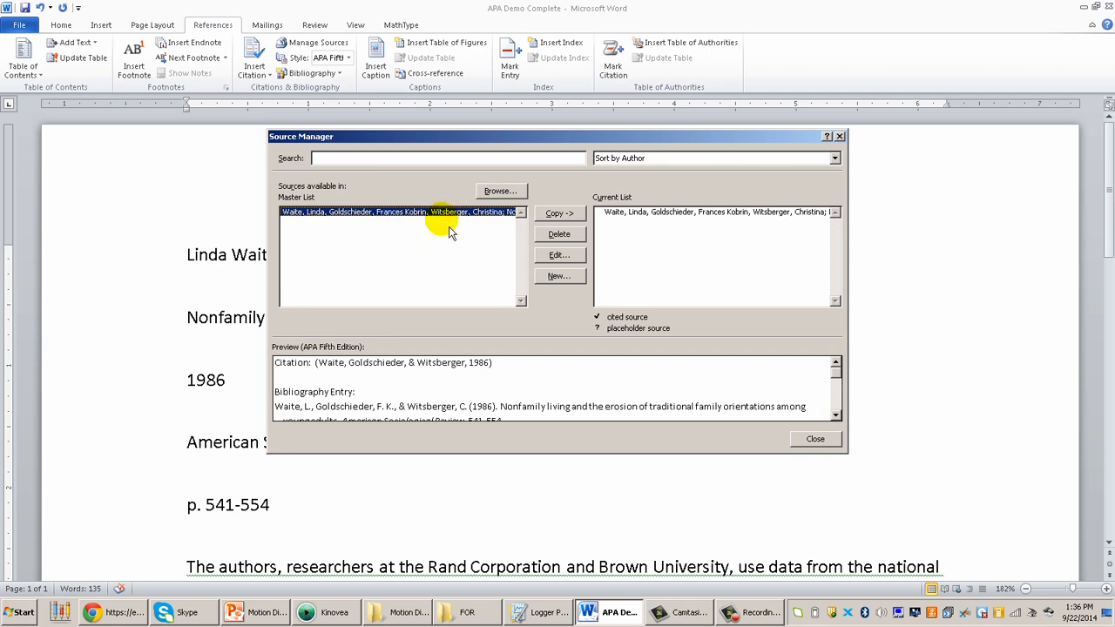
{"action": "left_click", "coordinate": [558, 277]}
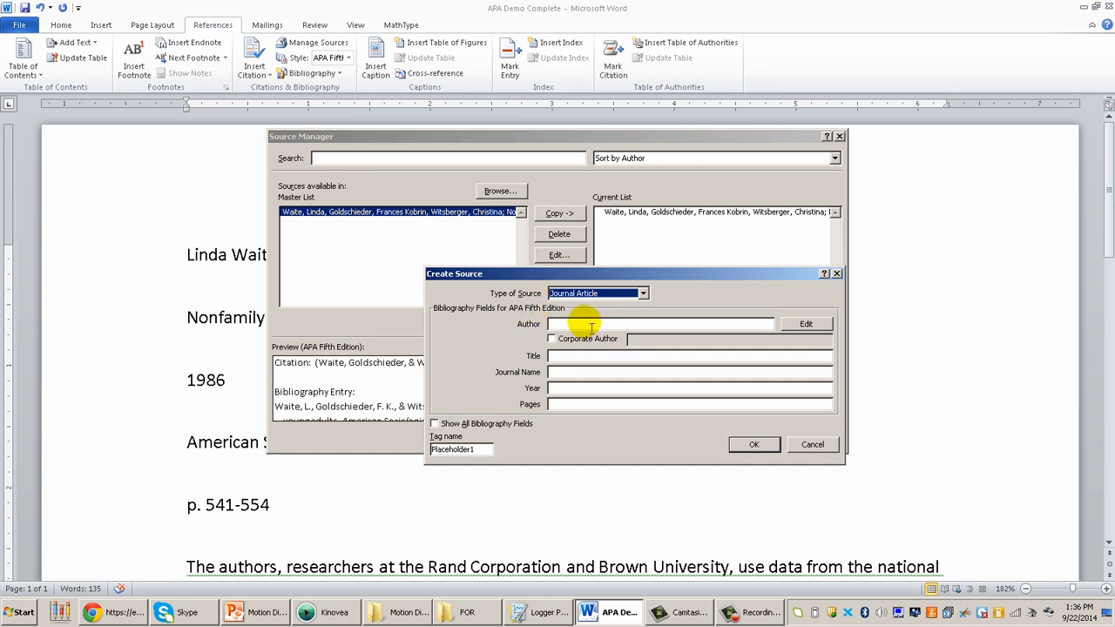
{"action": "left_click", "coordinate": [642, 294]}
{"action": "left_click", "coordinate": [642, 294]}
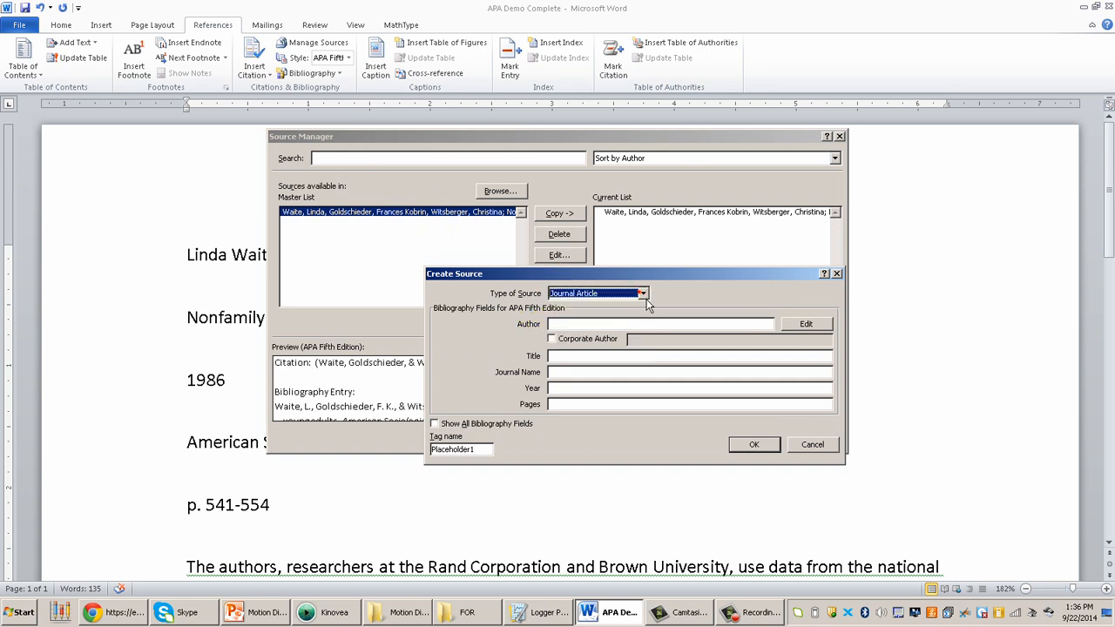
{"action": "left_click", "coordinate": [620, 324]}
{"action": "left_click", "coordinate": [598, 356]}
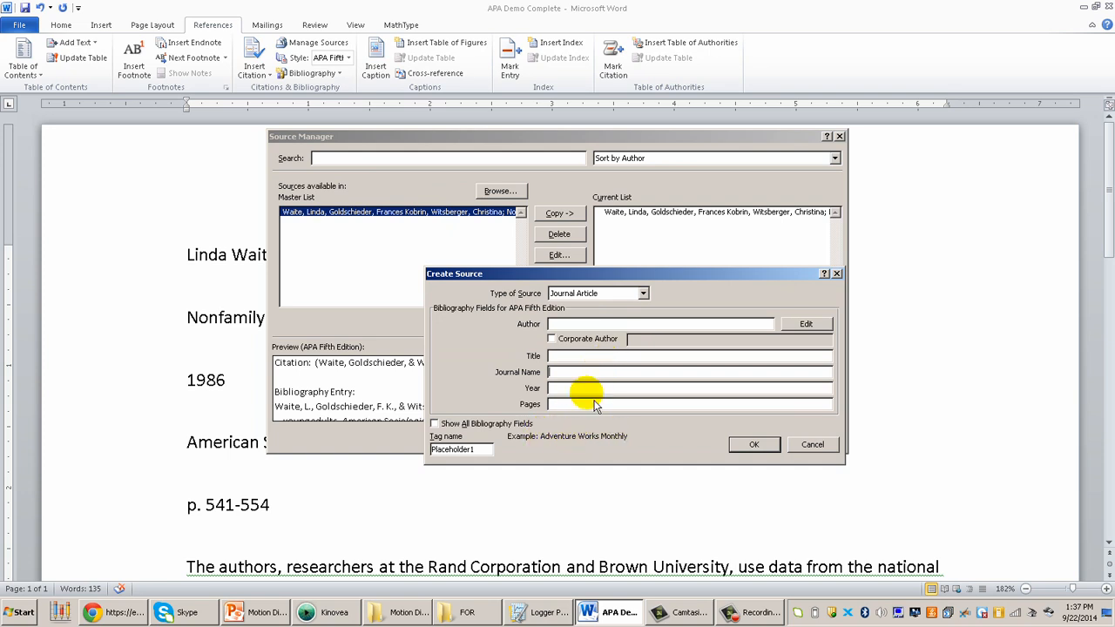
Look through the available source types for the new source and cancel its creation
{"action": "left_click", "coordinate": [643, 293]}
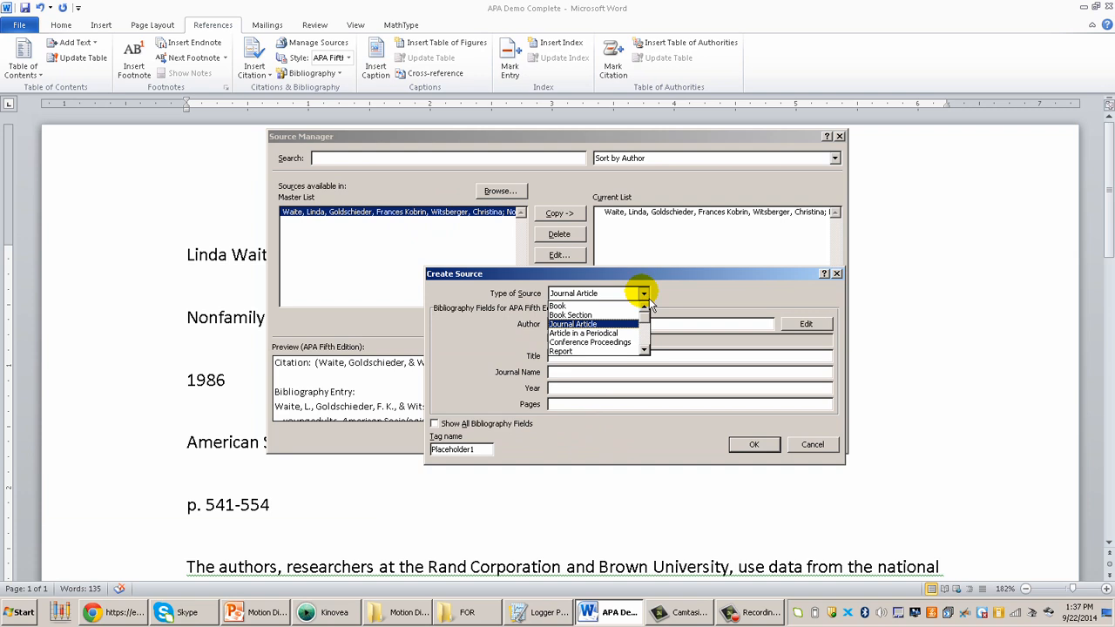
{"action": "scroll", "coordinate": [644, 322], "scroll_direction": "down", "scroll_amount": 4}
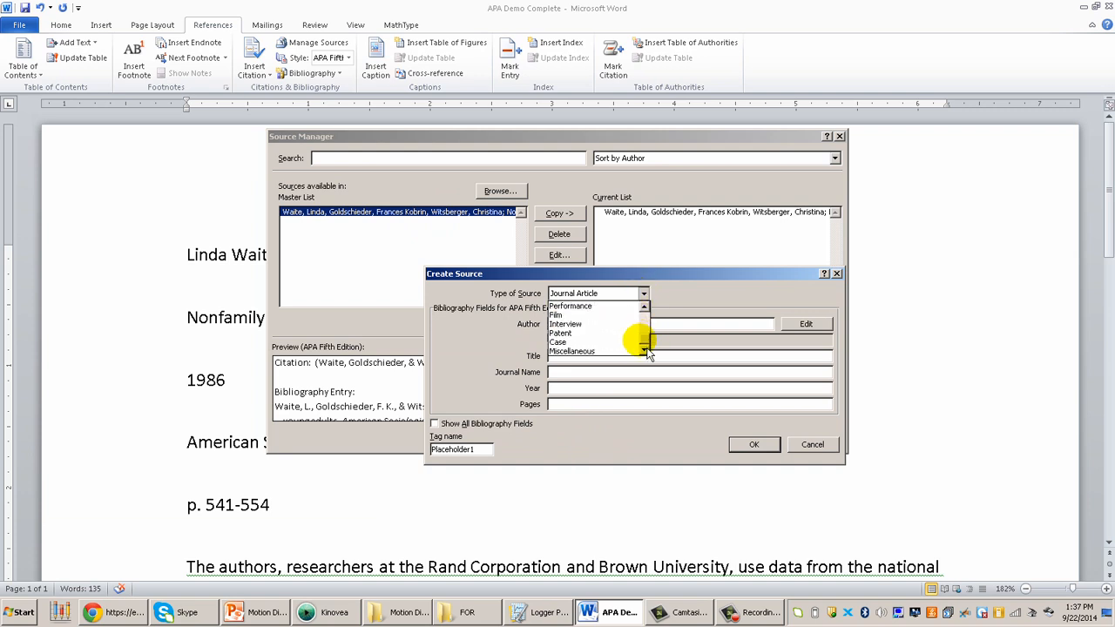
{"action": "scroll", "coordinate": [644, 339], "scroll_direction": "up", "scroll_amount": 3}
{"action": "mouse_move", "coordinate": [649, 333]}
{"action": "left_mouse_down"}
{"action": "mouse_move", "coordinate": [653, 354]}
{"action": "mouse_move", "coordinate": [655, 320]}
{"action": "left_mouse_up"}
{"action": "left_click", "coordinate": [688, 323]}
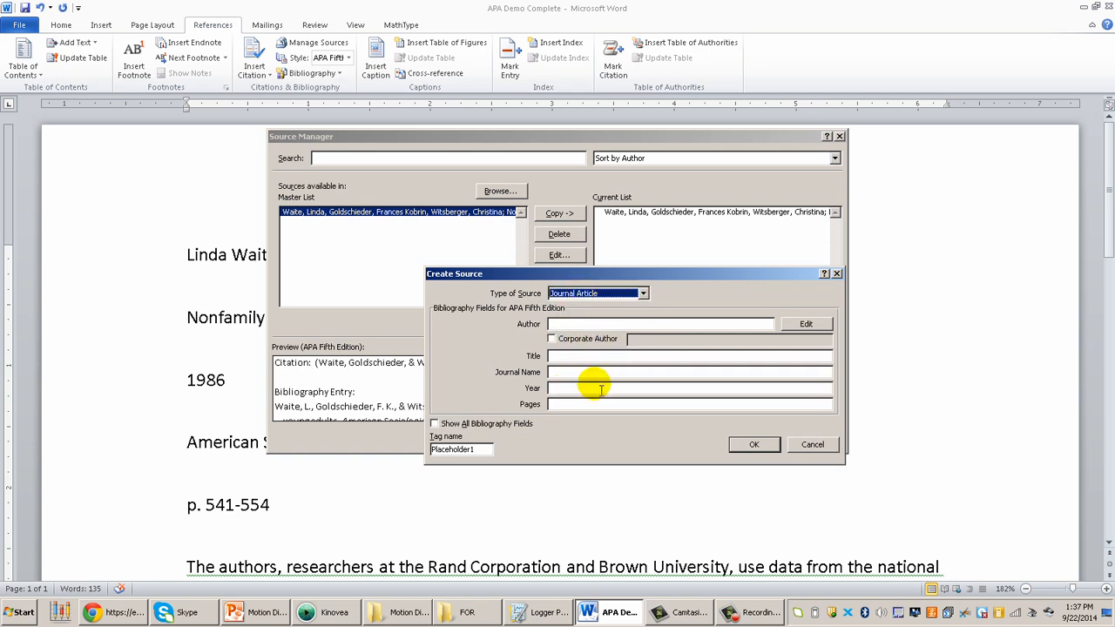
{"action": "left_click", "coordinate": [813, 445]}
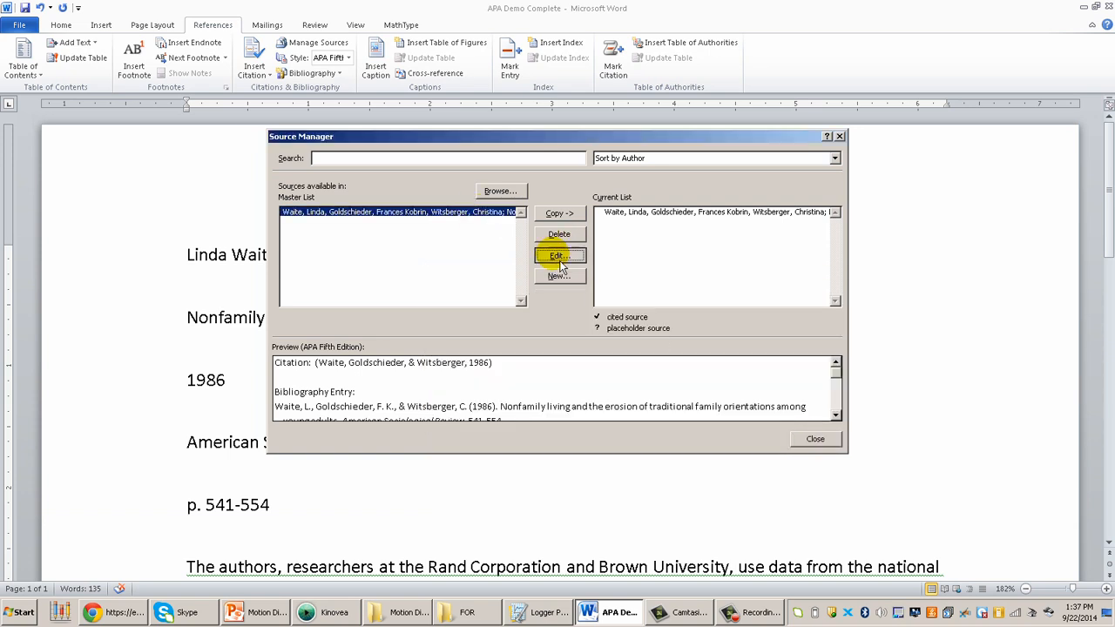
Open the existing journal article source for editing, examine how its authors are entered, and close the Source Manager
{"action": "left_click", "coordinate": [558, 255]}
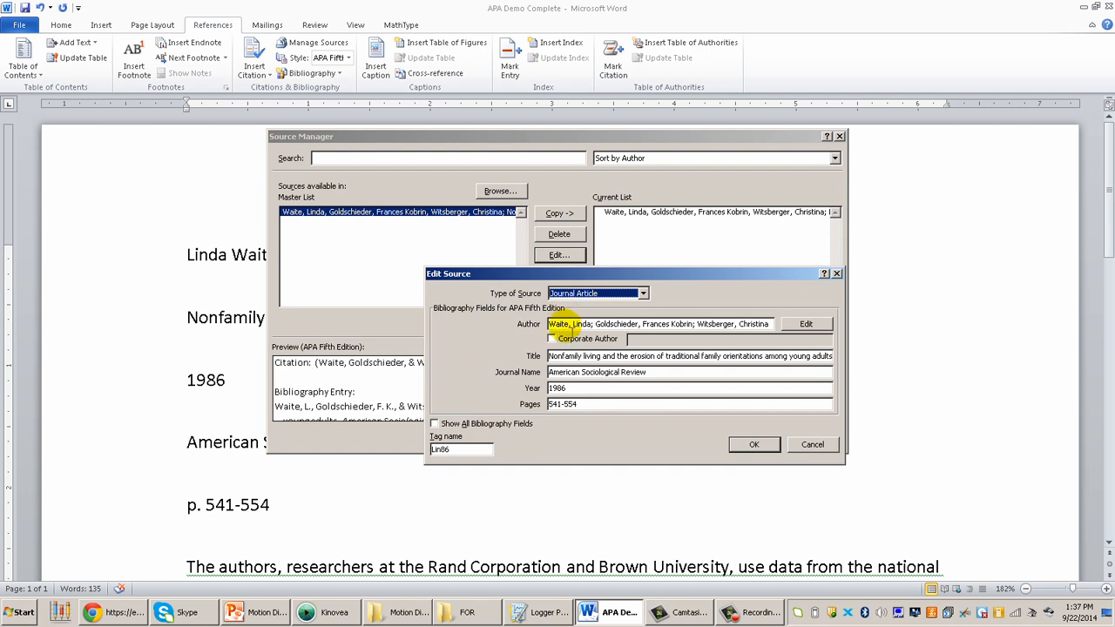
{"action": "left_click_drag", "start_coordinate": [594, 324], "coordinate": [549, 324]}
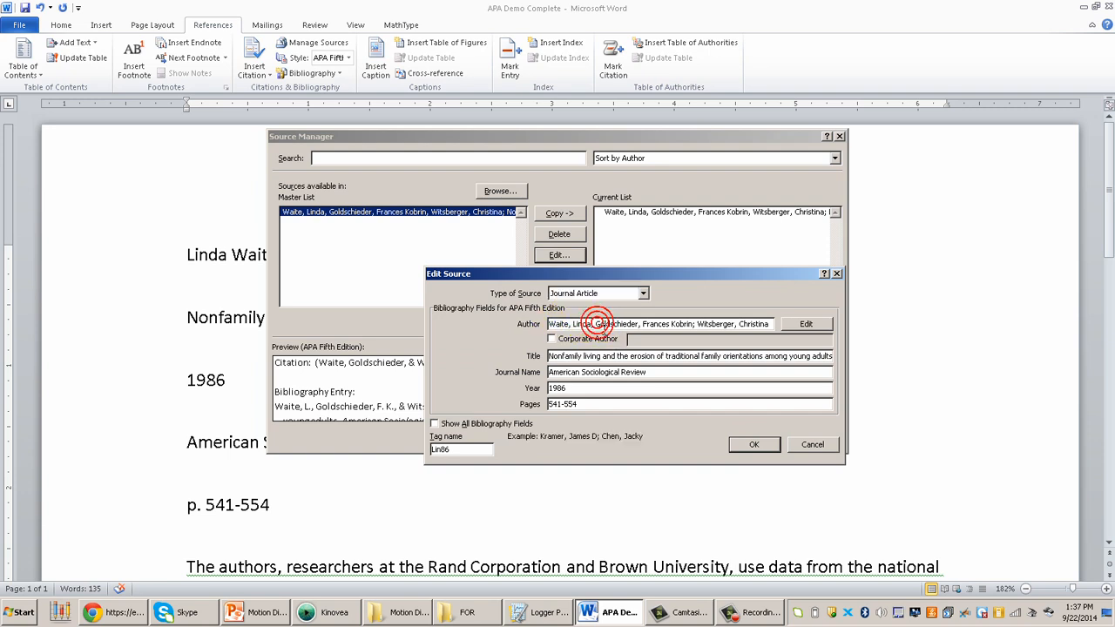
{"action": "left_click", "coordinate": [562, 323]}
{"action": "left_click", "coordinate": [569, 324]}
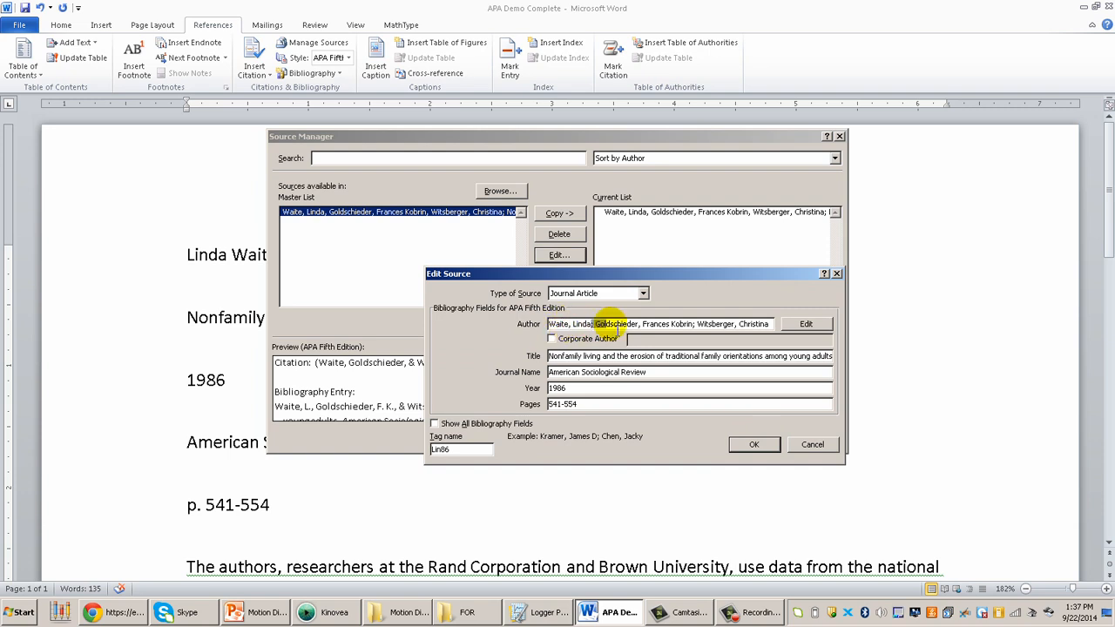
{"action": "left_click", "coordinate": [611, 324]}
{"action": "left_click", "coordinate": [746, 449]}
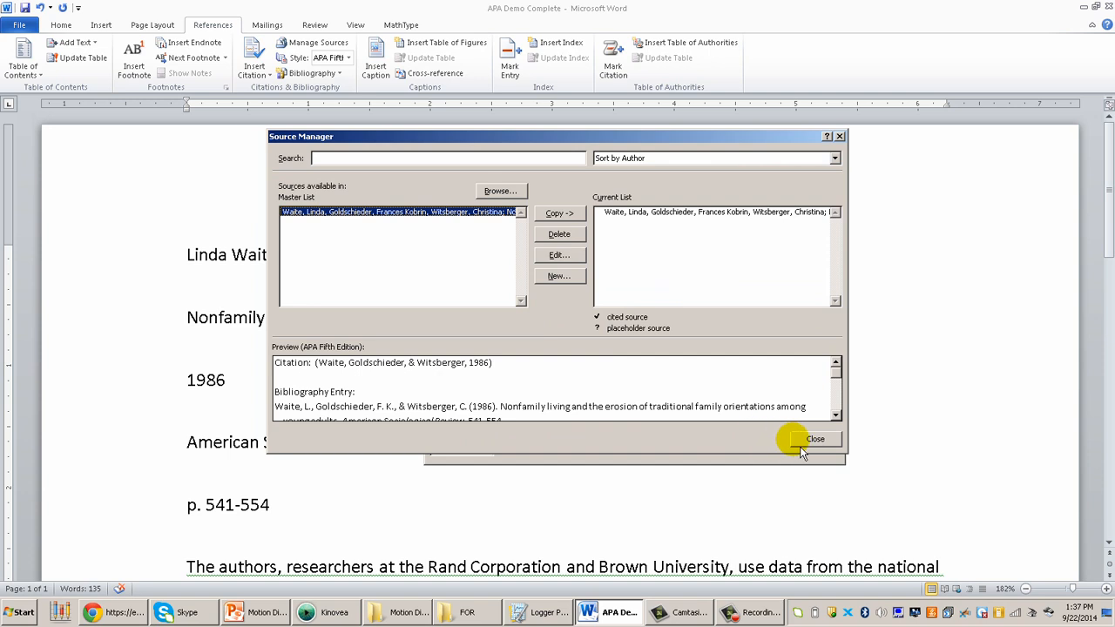
{"action": "left_click", "coordinate": [801, 442]}
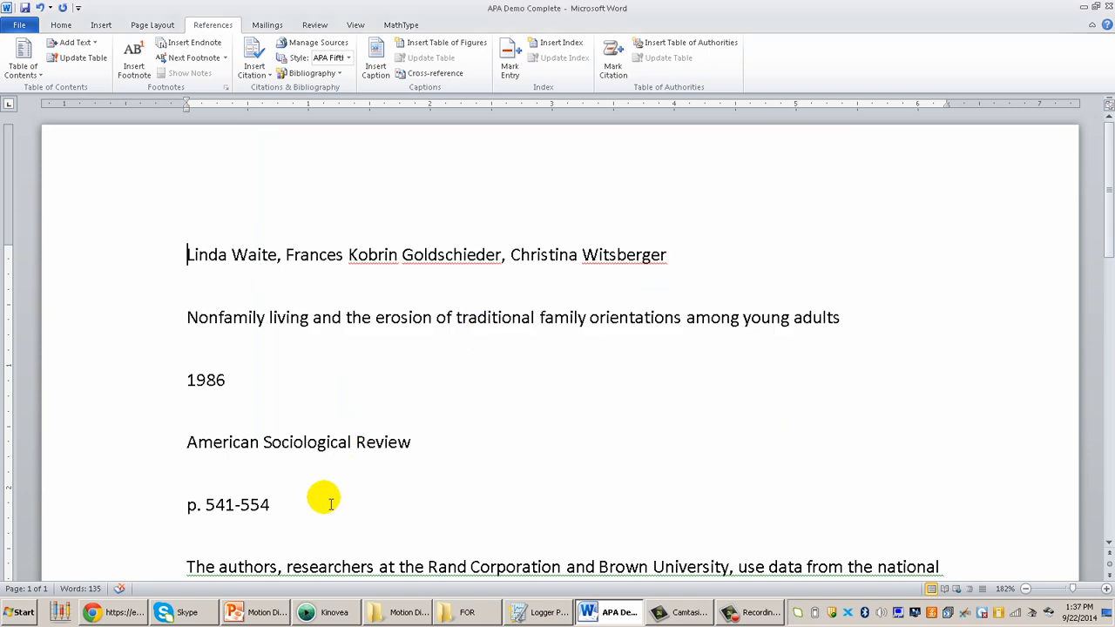
Delete the raw author, title, year, journal and page lines, leaving a blank line above the summary
{"action": "left_click_drag", "start_coordinate": [316, 500], "coordinate": [83, 163]}
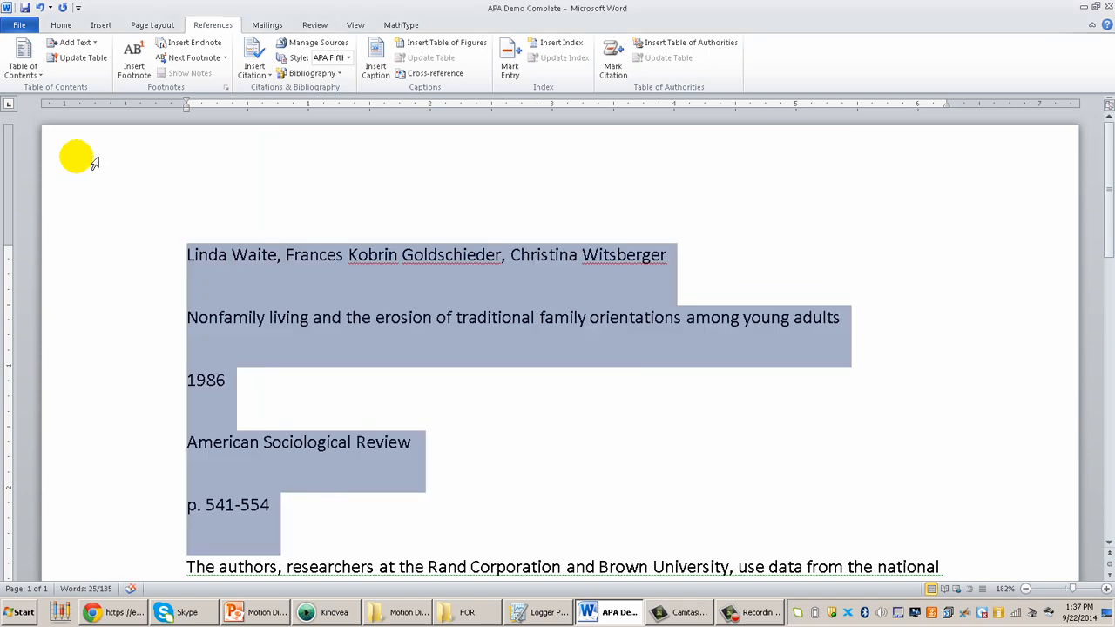
{"action": "key", "text": "Delete"}
{"action": "key", "text": "Return"}
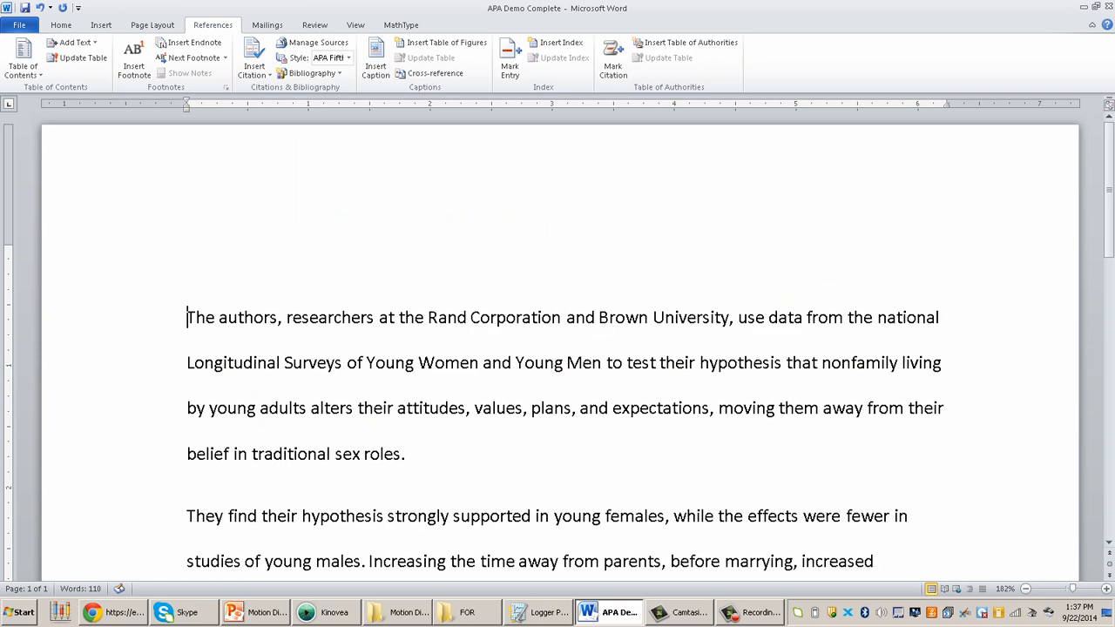
Insert the built-in Bibliography on the blank line above the summary paragraphs
{"action": "left_click", "coordinate": [187, 246]}
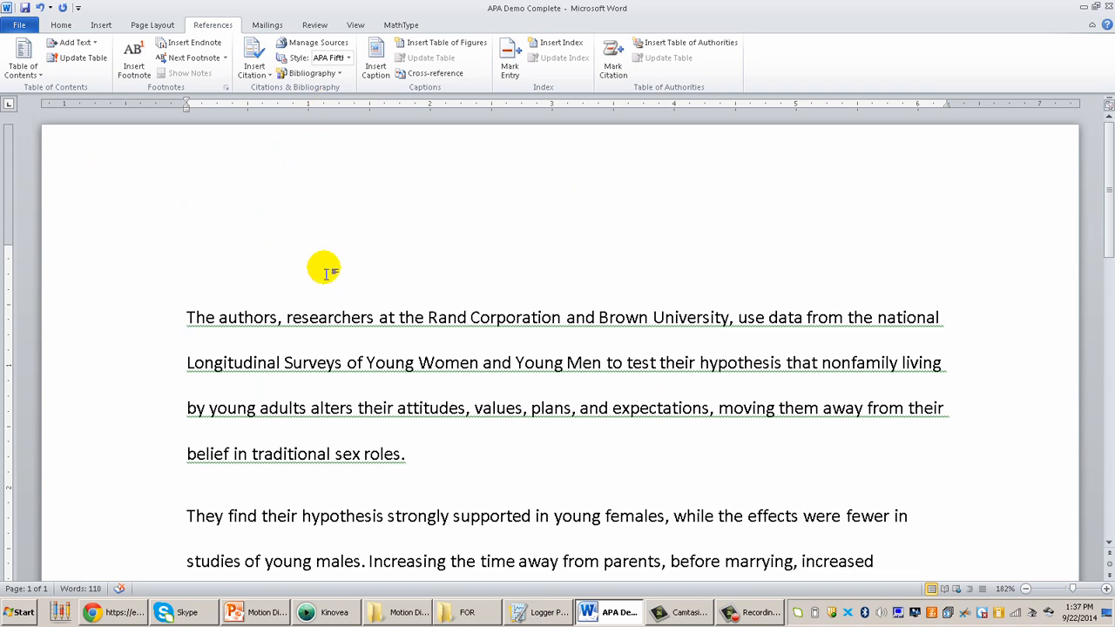
{"action": "left_click", "coordinate": [313, 73]}
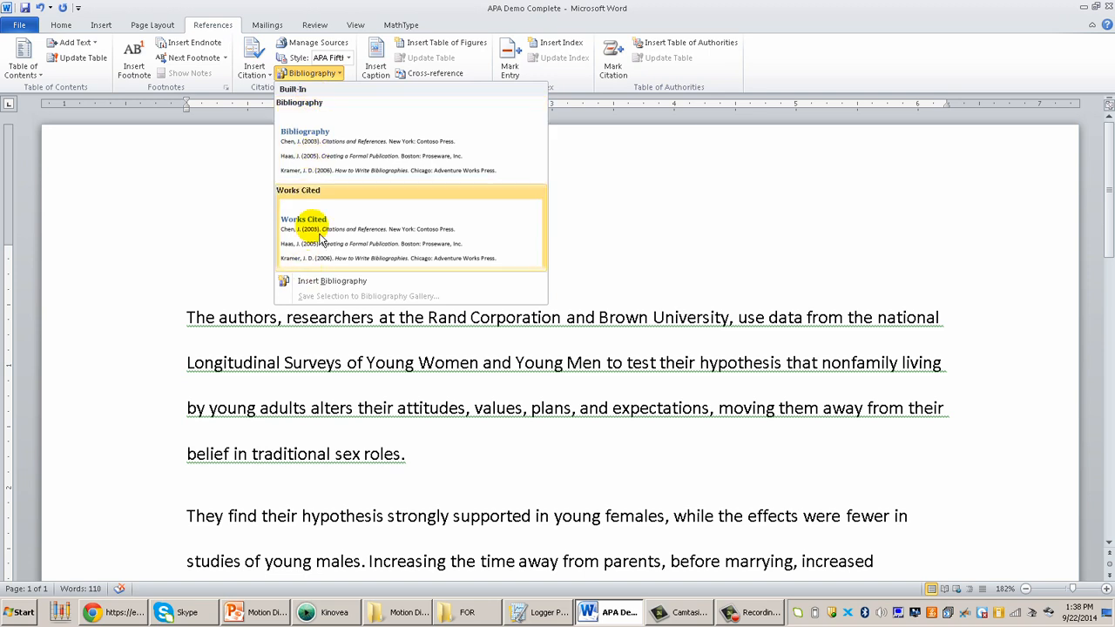
{"action": "left_click", "coordinate": [327, 163]}
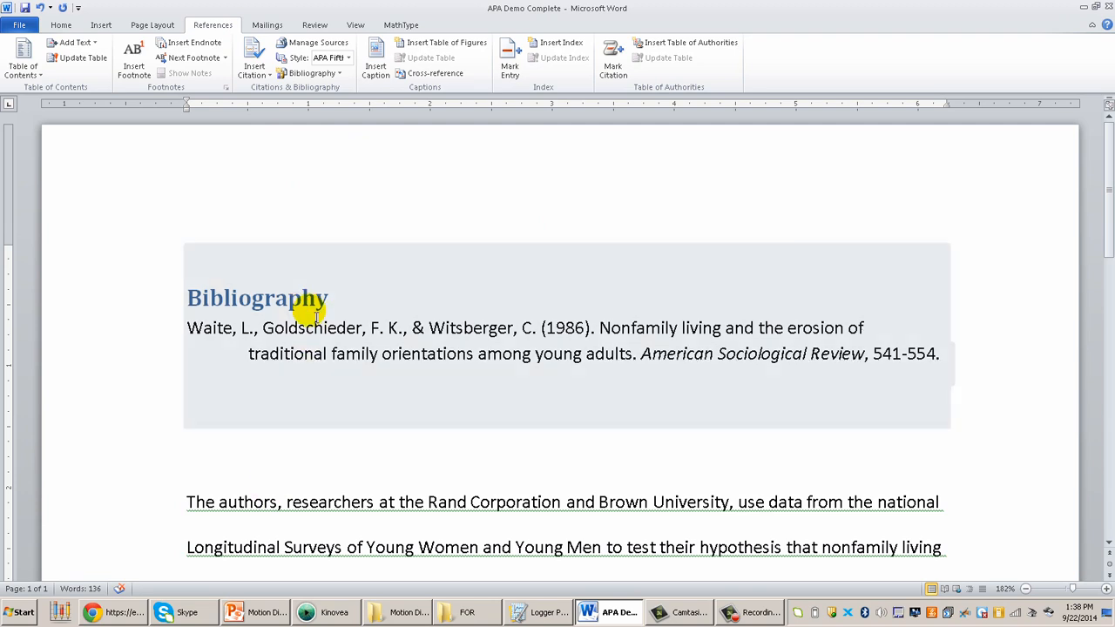
Convert the inserted bibliography to static text
{"action": "left_click", "coordinate": [315, 347]}
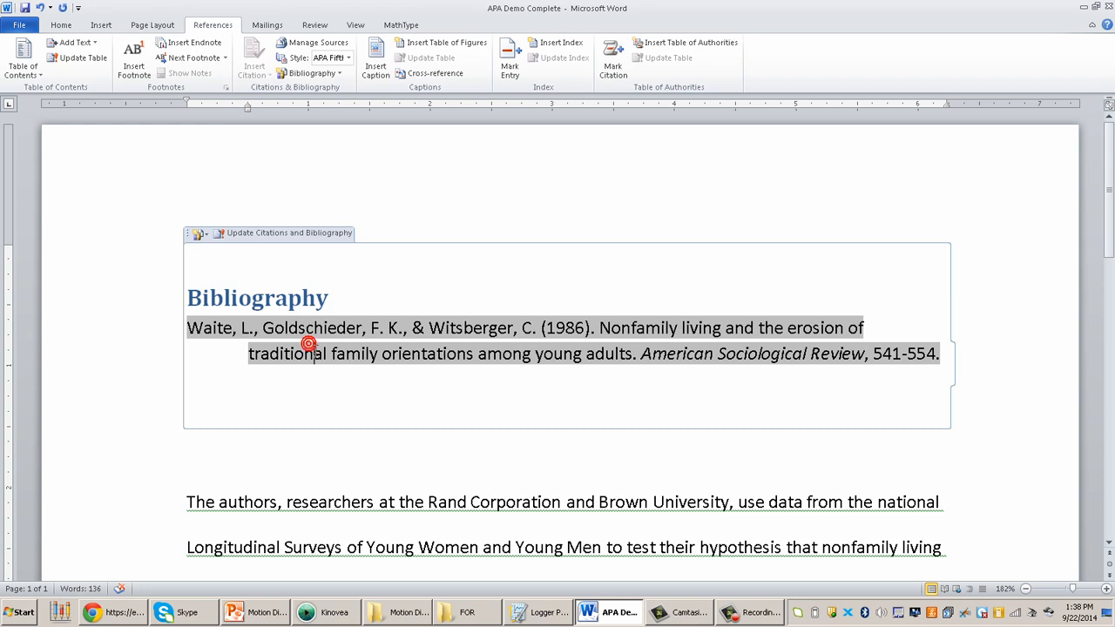
{"action": "left_click", "coordinate": [202, 234]}
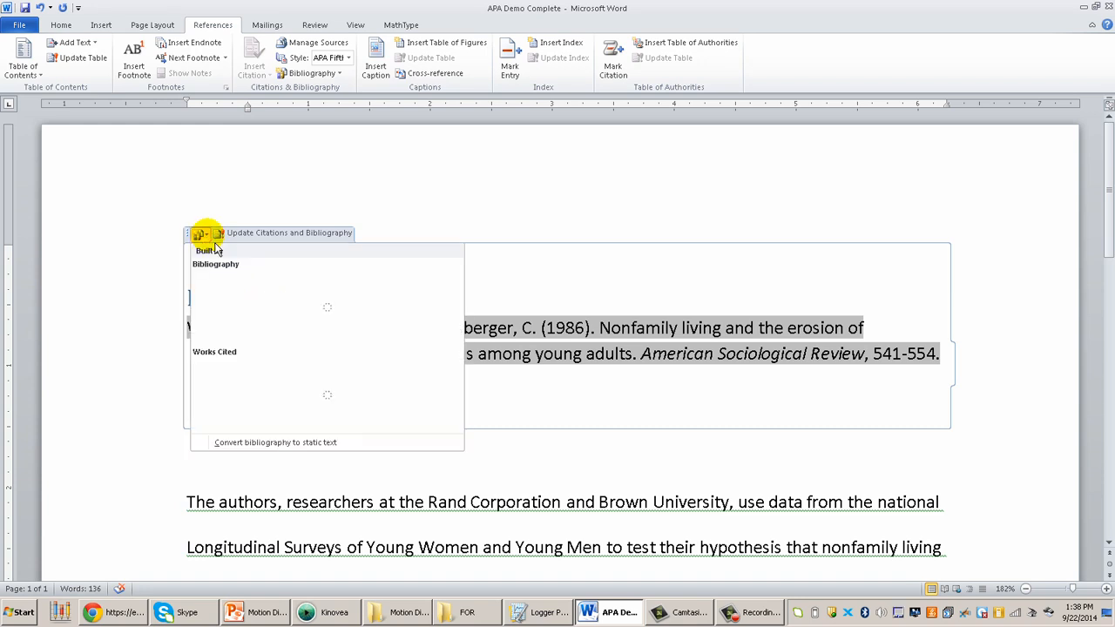
{"action": "left_click", "coordinate": [233, 444]}
Copy the complete reference entry beneath the Bibliography heading, without the heading
{"action": "left_click_drag", "start_coordinate": [186, 328], "coordinate": [535, 355]}
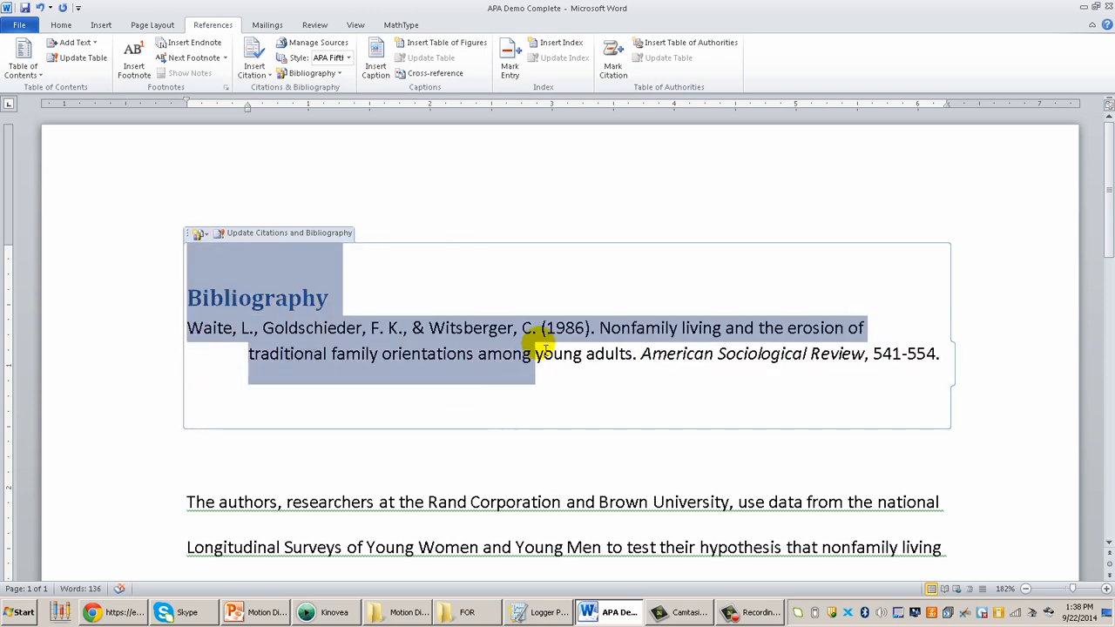
{"action": "left_click", "coordinate": [535, 354]}
{"action": "left_click_drag", "start_coordinate": [194, 327], "coordinate": [946, 350]}
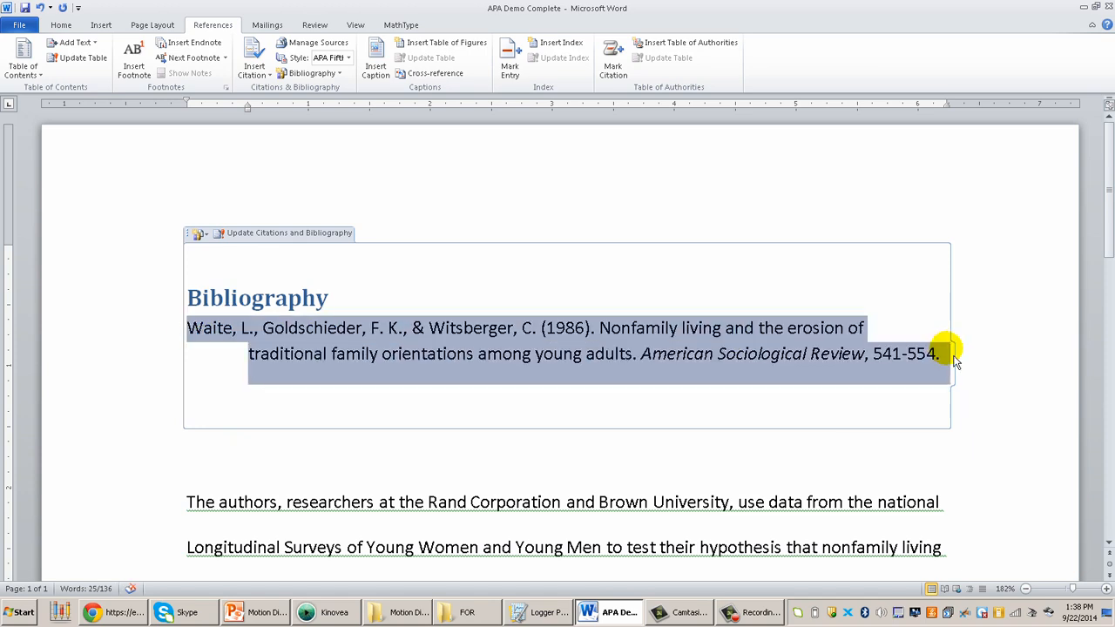
{"action": "left_click", "coordinate": [843, 449]}
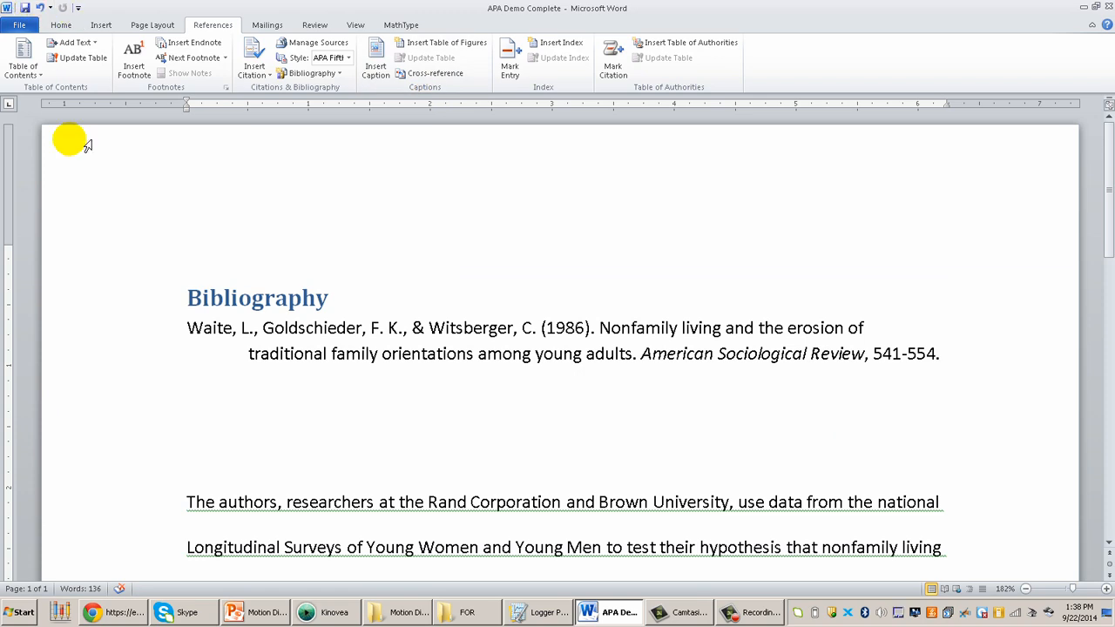
Remove the bibliography block and paste the copied reference entry above the summary paragraphs
{"action": "key", "text": "BackSpace"}
{"action": "key", "text": "ctrl+c"}
{"action": "key", "text": "BackSpace"}
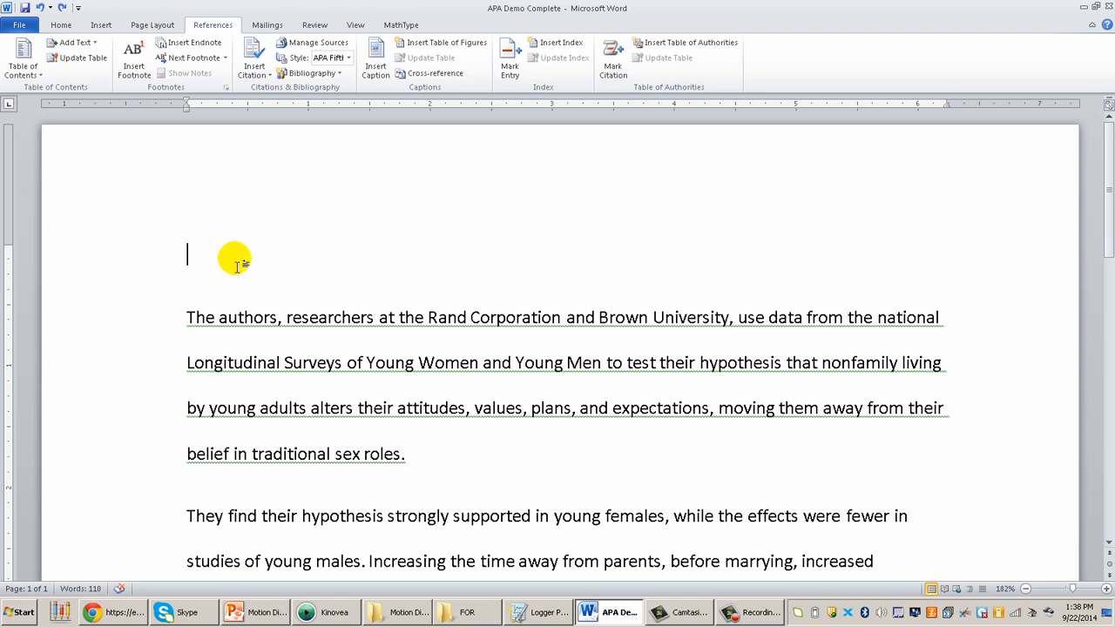
{"action": "key", "text": "ctrl+v"}
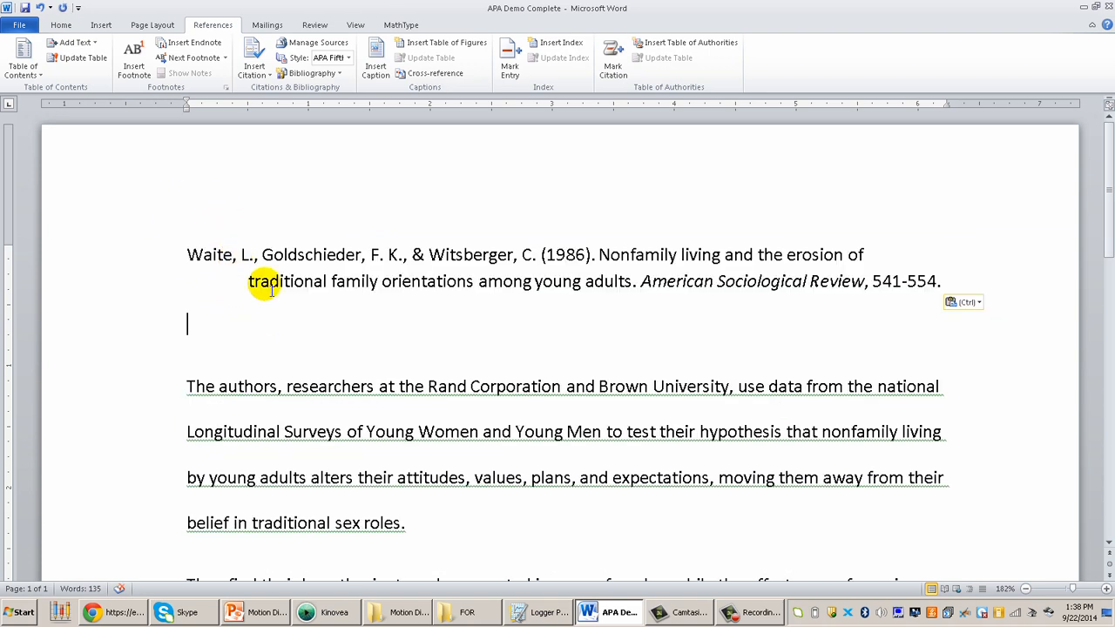
Check the pasted reference in the document and select the whole entry
{"action": "left_click", "coordinate": [225, 304]}
{"action": "middle_click", "coordinate": [200, 319]}
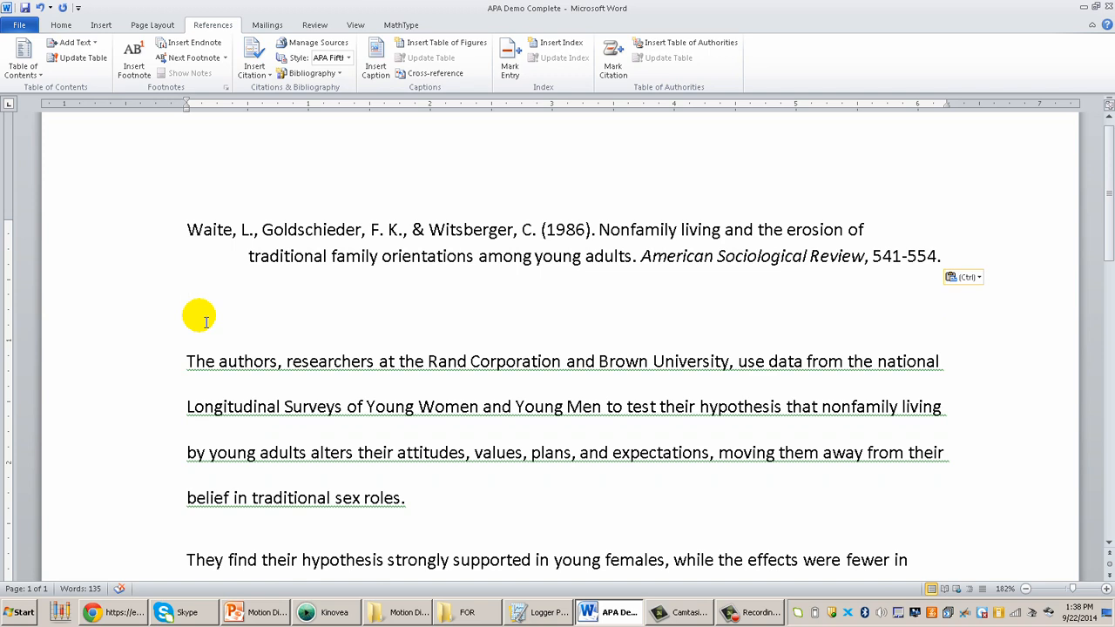
{"action": "scroll", "coordinate": [206, 322], "scroll_direction": "down", "scroll_amount": 4}
{"action": "scroll", "coordinate": [206, 322], "scroll_direction": "up", "scroll_amount": 5}
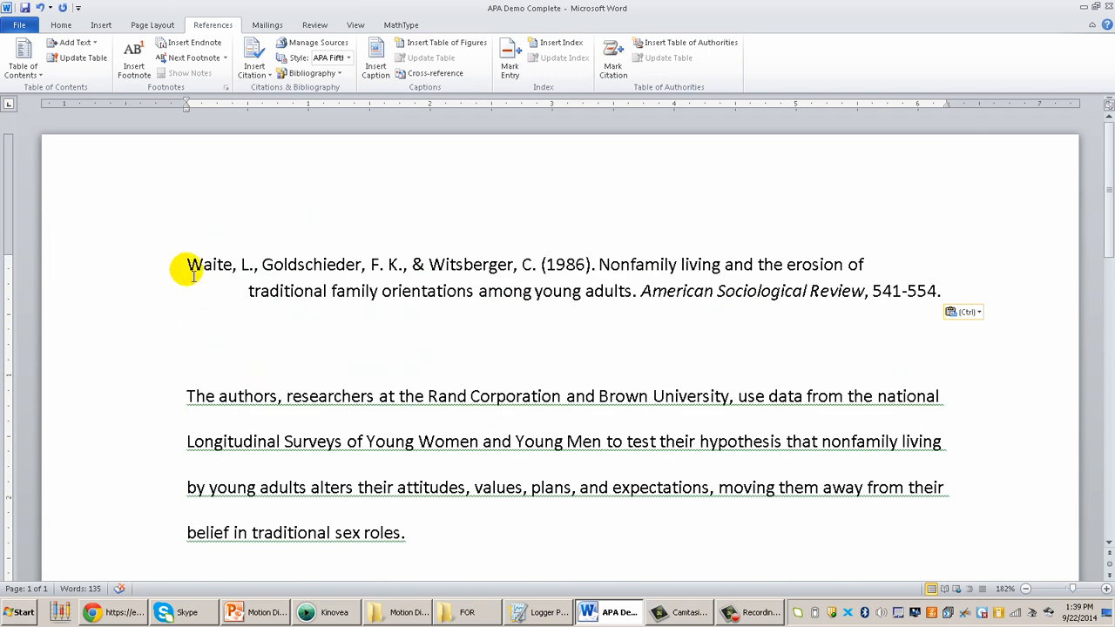
{"action": "left_click_drag", "start_coordinate": [194, 263], "coordinate": [956, 299]}
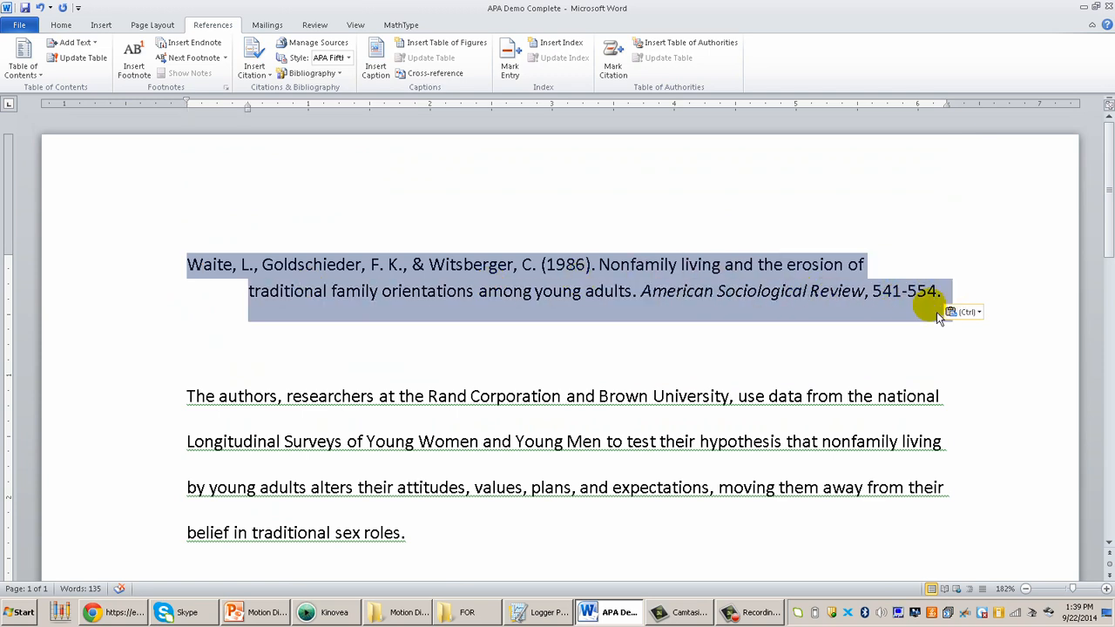
Set the selected reference to double line spacing with no added space between paragraphs of the same style
{"action": "left_click", "coordinate": [69, 25]}
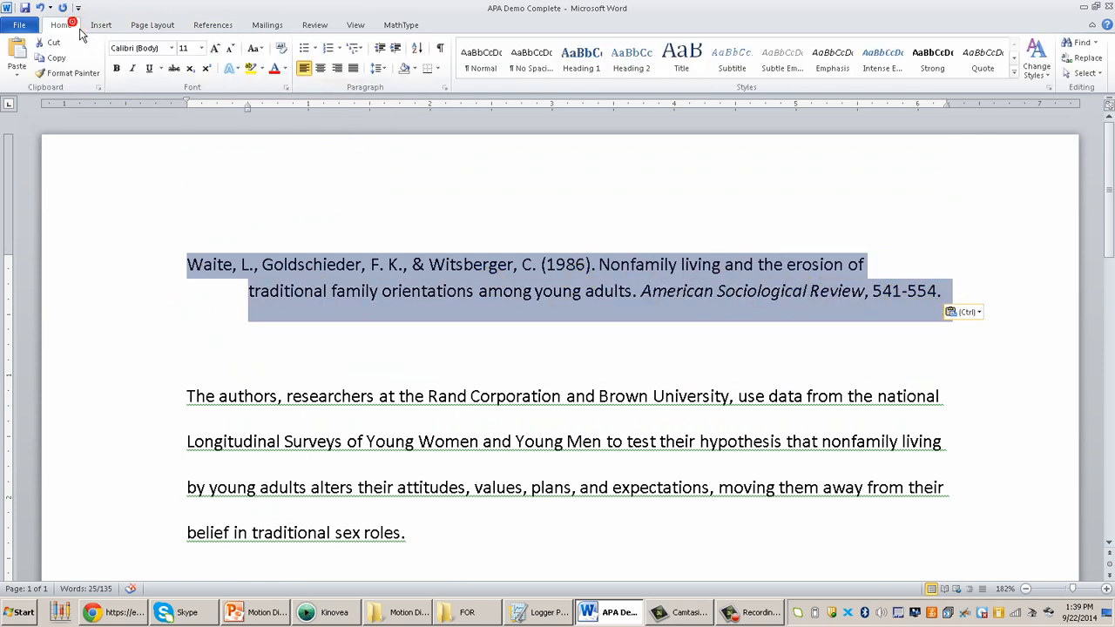
{"action": "left_click", "coordinate": [446, 88]}
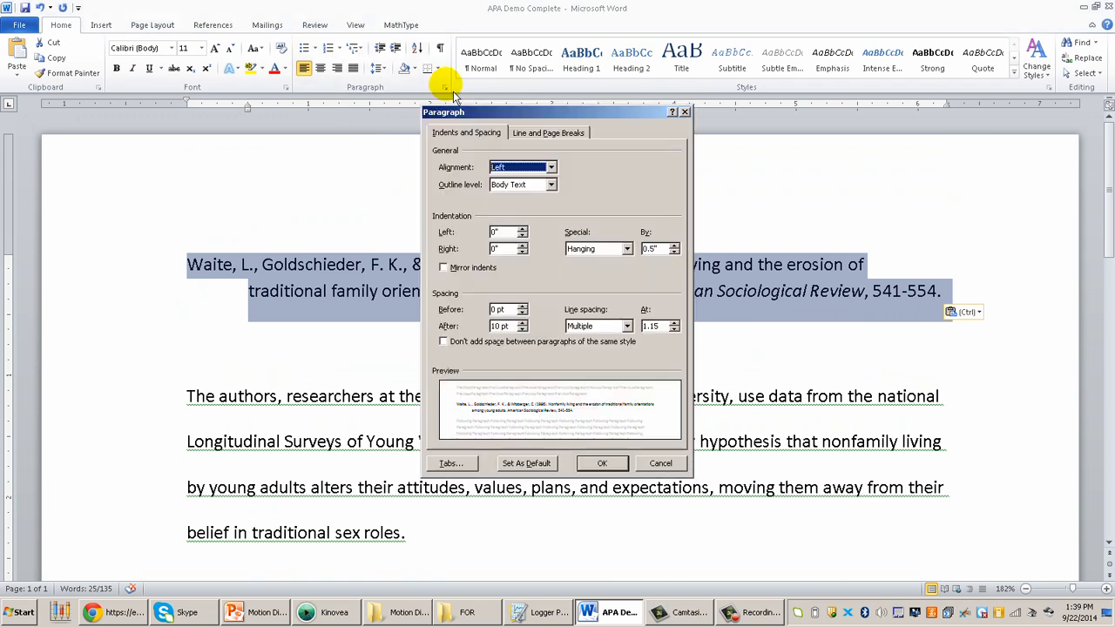
{"action": "left_click", "coordinate": [579, 327]}
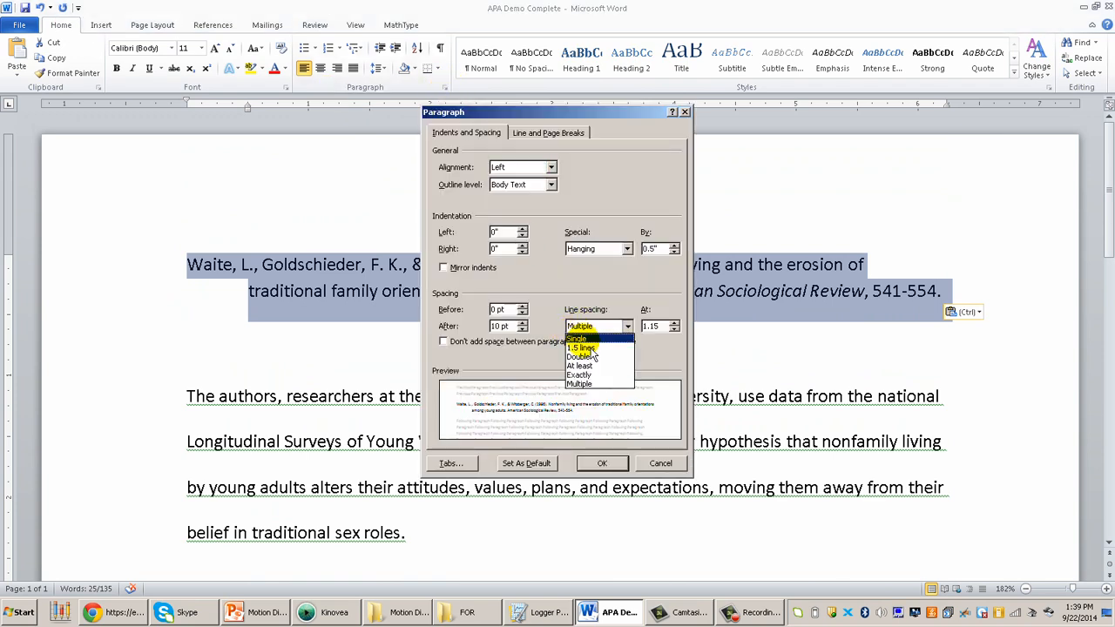
{"action": "left_click", "coordinate": [586, 356]}
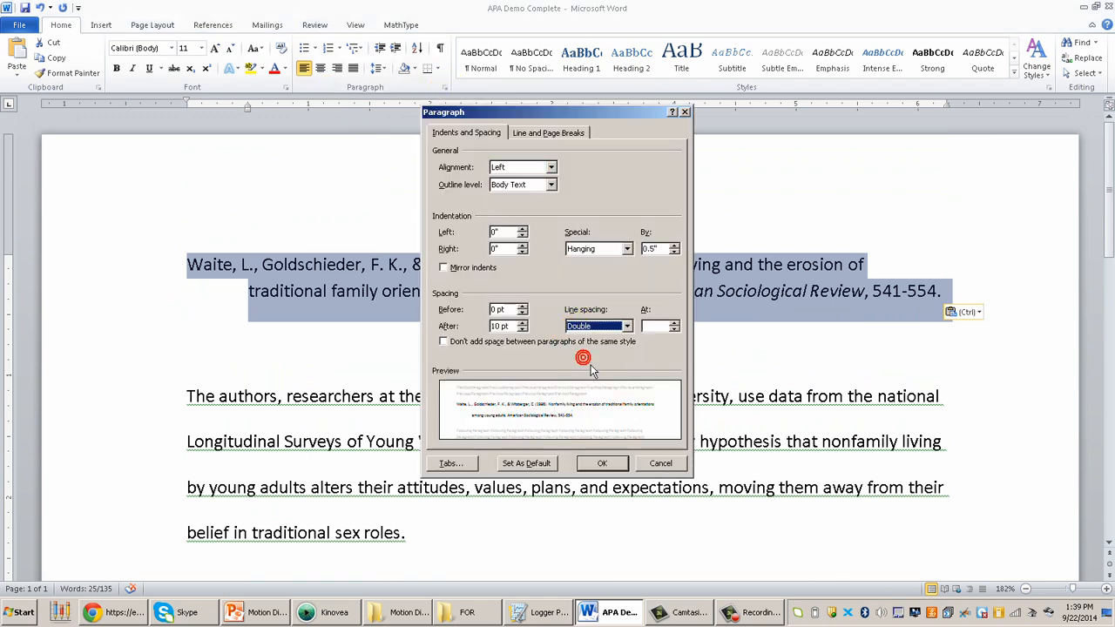
{"action": "left_click", "coordinate": [559, 342]}
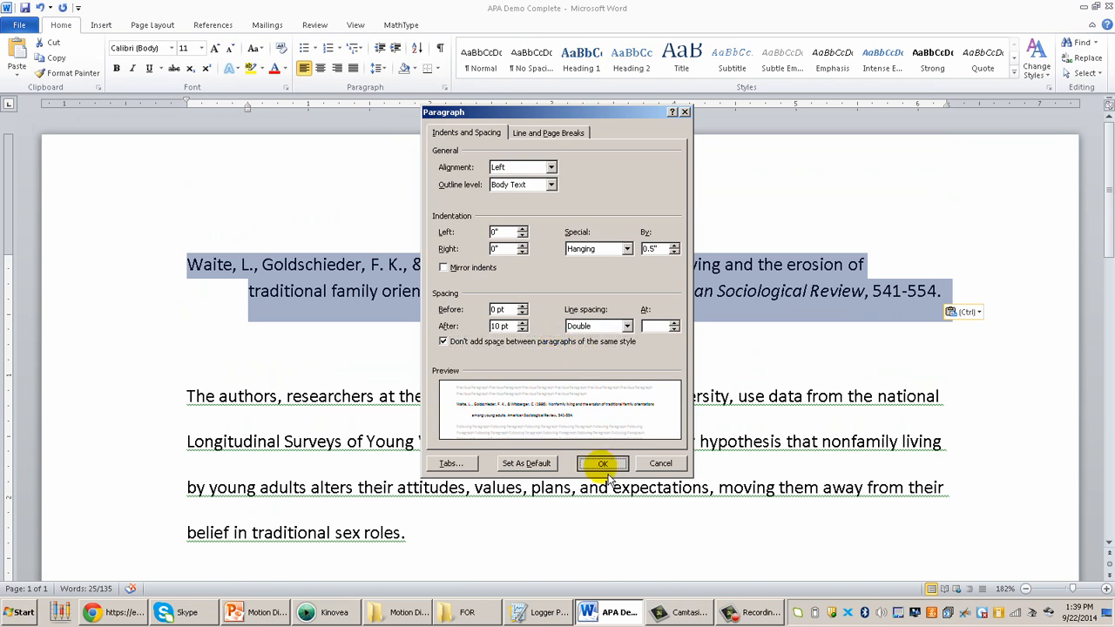
{"action": "left_click", "coordinate": [602, 468]}
Delete the empty line between the reference and the summary
{"action": "left_click", "coordinate": [607, 383]}
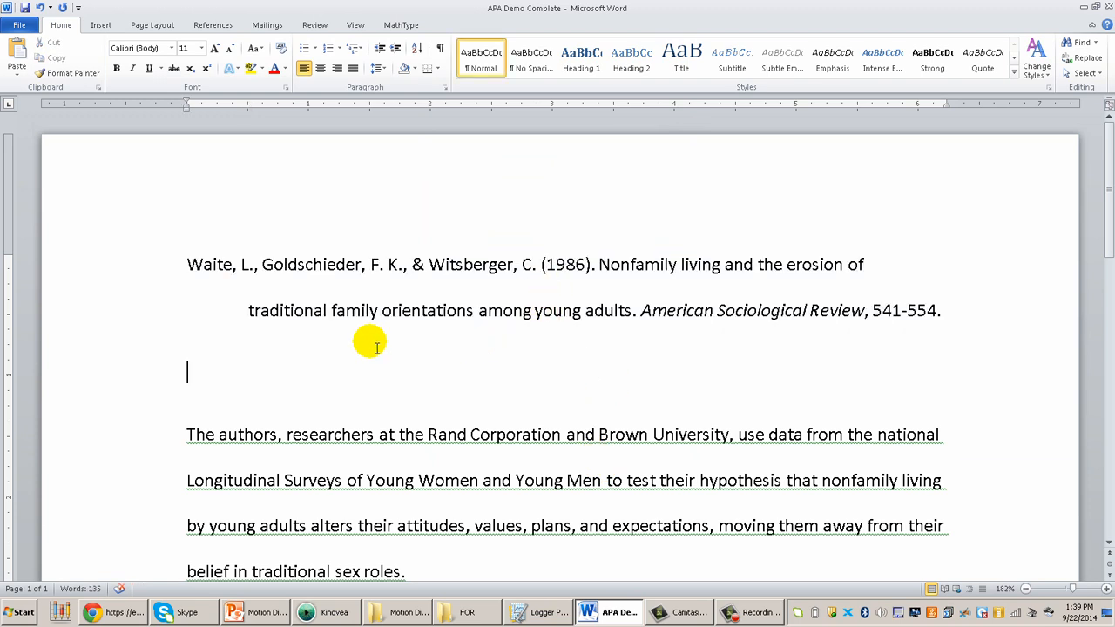
{"action": "key", "text": "Delete"}
{"action": "key", "text": "Up"}
{"action": "key", "text": "Down"}
Select both summary paragraphs and set single line spacing with no added space between paragraphs of the same style
{"action": "left_click_drag", "start_coordinate": [194, 356], "coordinate": [376, 447]}
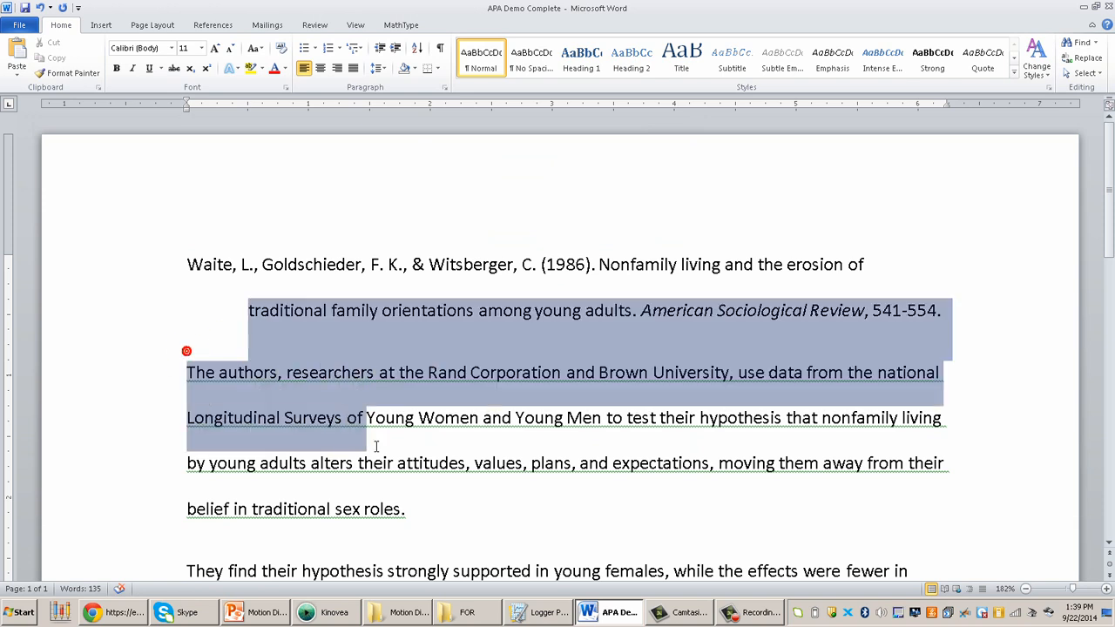
{"action": "double_click", "coordinate": [246, 385]}
{"action": "left_click_drag", "start_coordinate": [246, 385], "coordinate": [604, 376]}
{"action": "scroll", "coordinate": [604, 376], "scroll_direction": "up", "scroll_amount": 4}
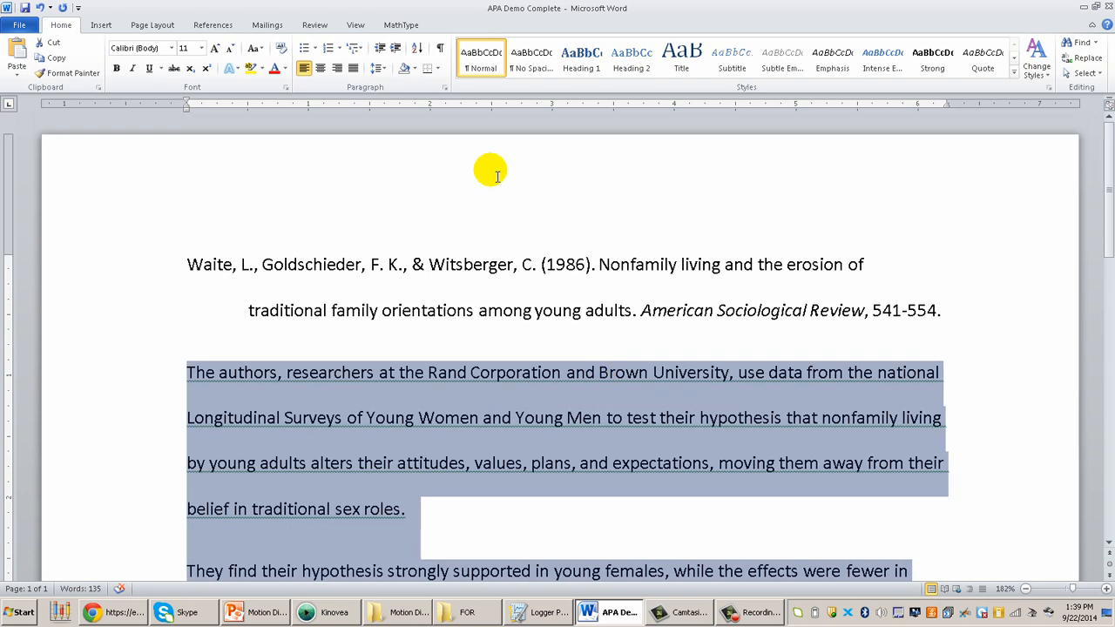
{"action": "left_click", "coordinate": [444, 88]}
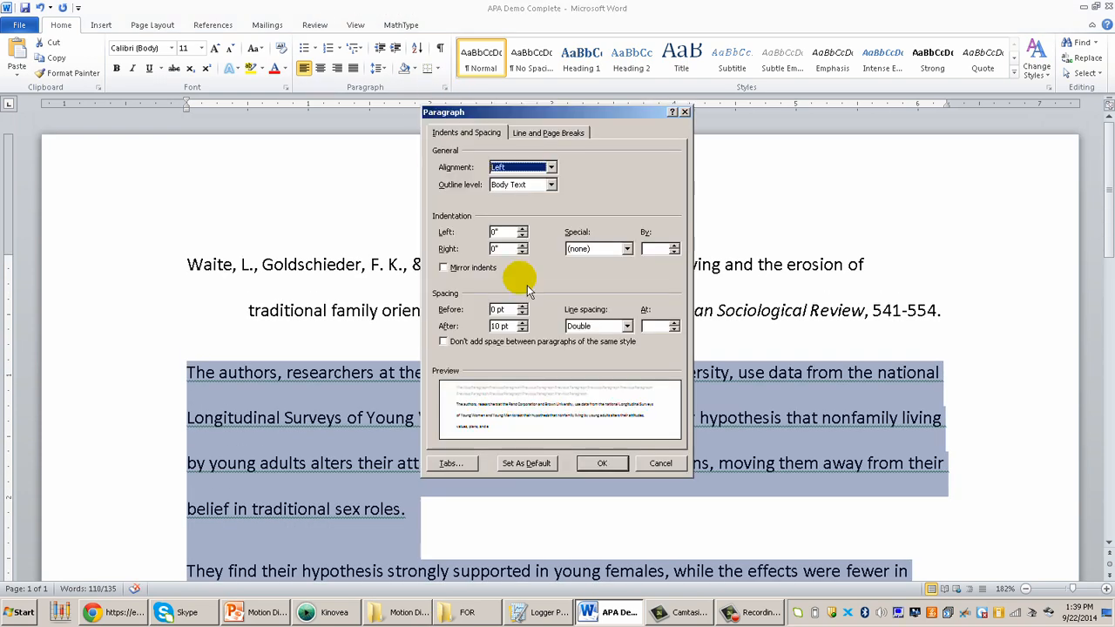
{"action": "left_click", "coordinate": [579, 326]}
{"action": "left_click", "coordinate": [582, 339]}
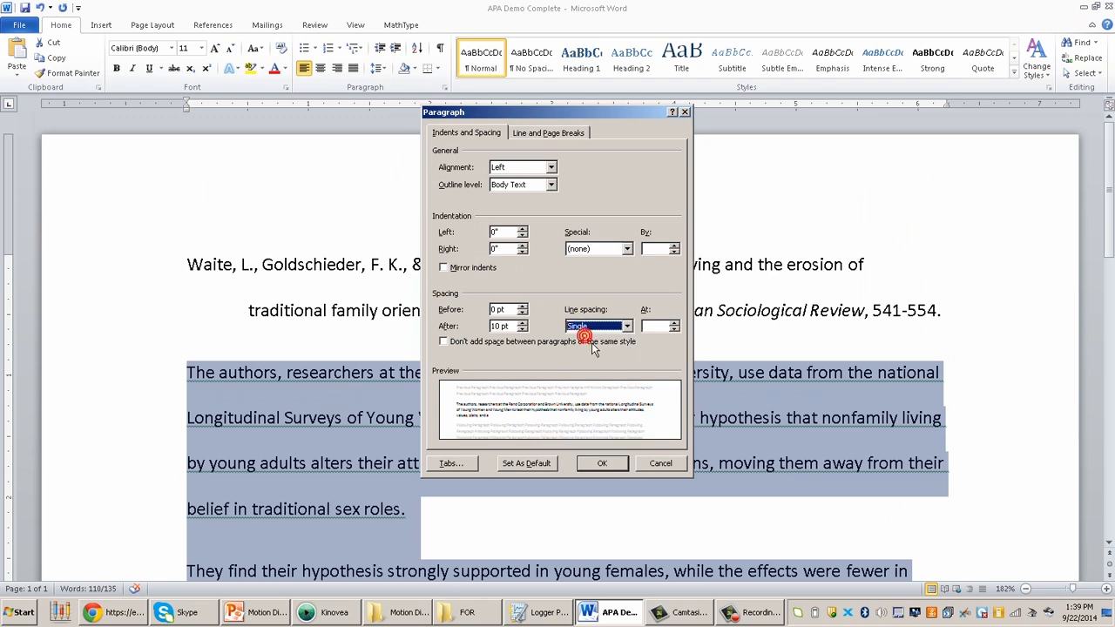
{"action": "left_click", "coordinate": [589, 350]}
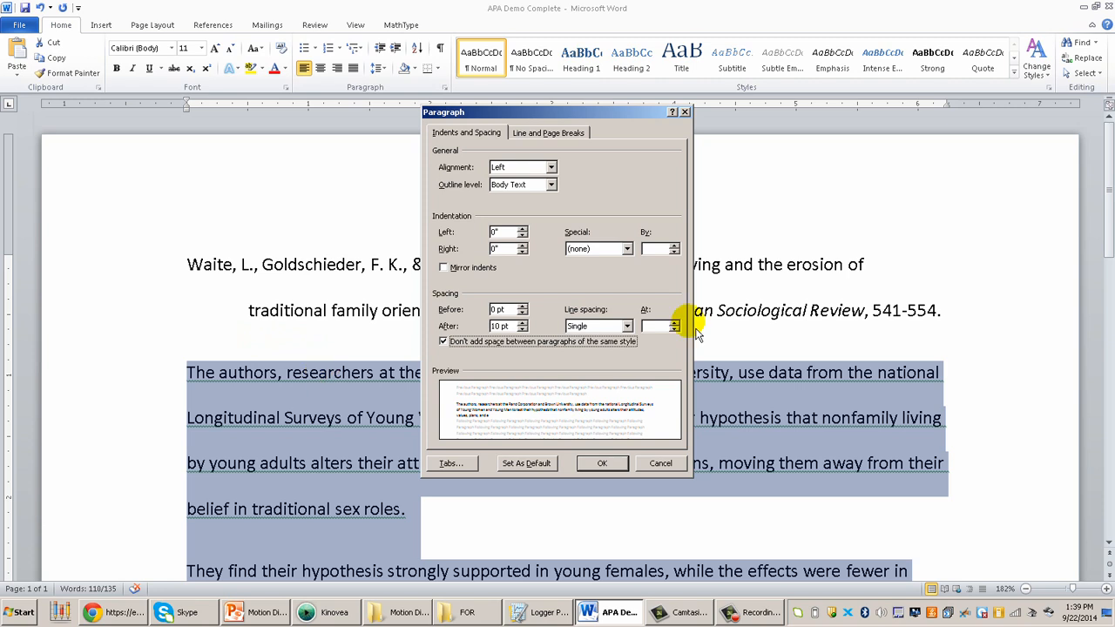
Set the left indentation of the summary paragraphs to 0.5" and apply the paragraph settings
{"action": "left_click", "coordinate": [522, 229]}
{"action": "left_click", "coordinate": [522, 229]}
{"action": "left_click", "coordinate": [523, 229]}
{"action": "left_click", "coordinate": [523, 229]}
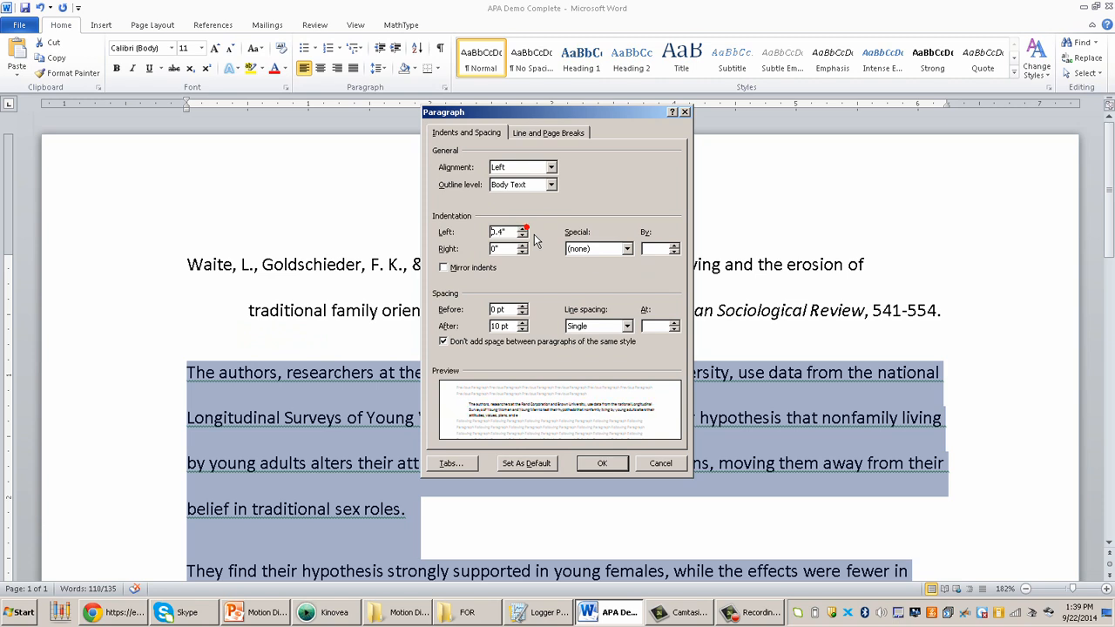
{"action": "left_click", "coordinate": [522, 229]}
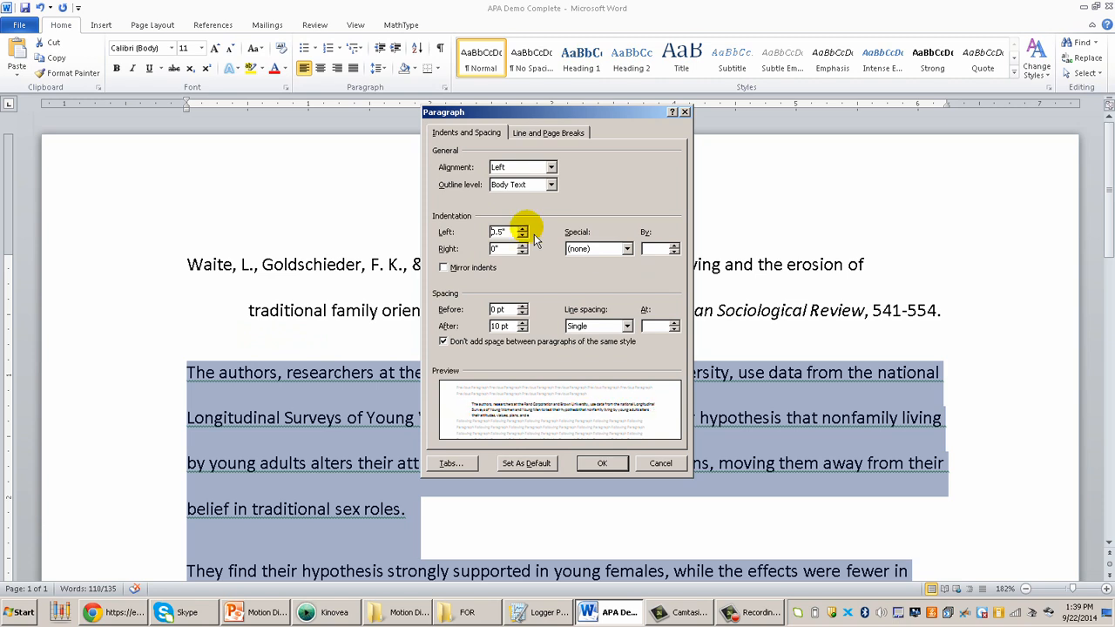
{"action": "left_click", "coordinate": [602, 463]}
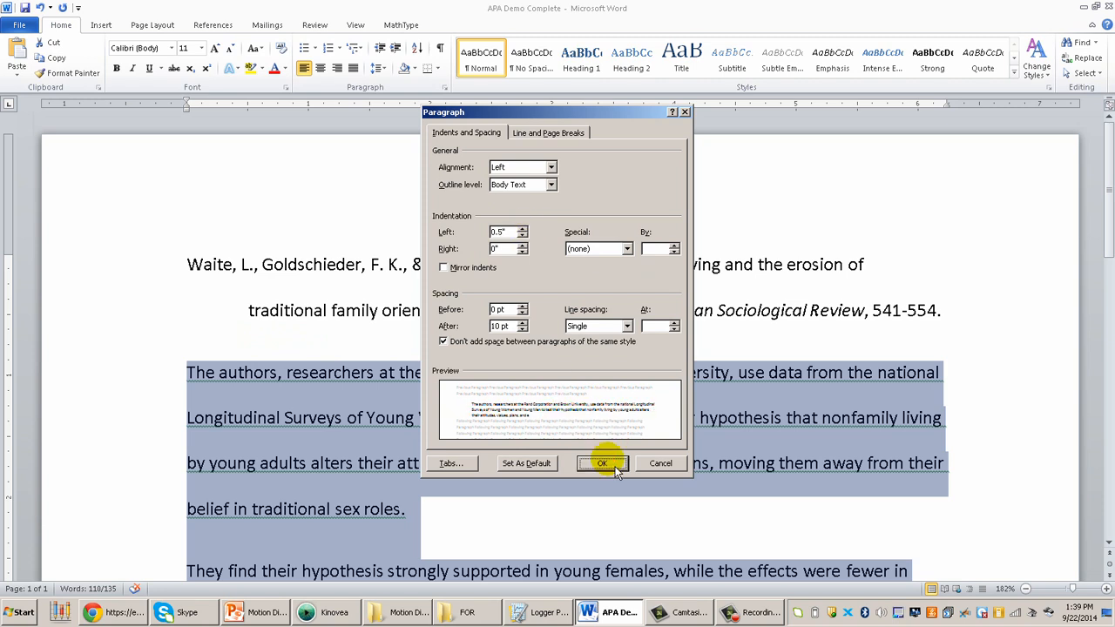
{"action": "left_click", "coordinate": [578, 507]}
{"action": "scroll", "coordinate": [577, 513], "scroll_direction": "down", "scroll_amount": 1}
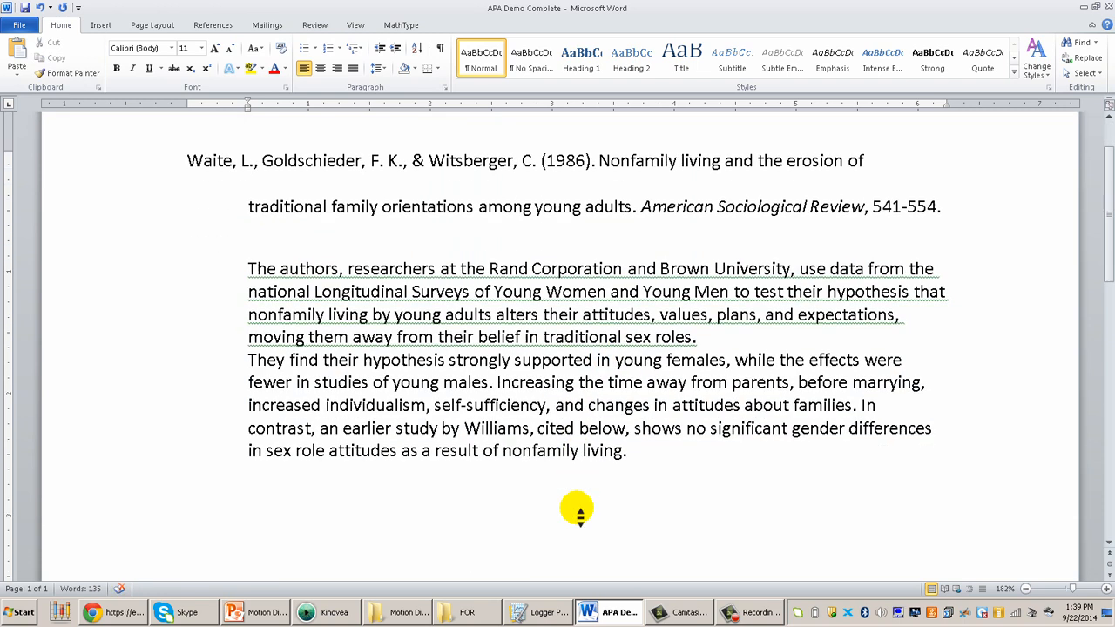
{"action": "key", "text": "ctrl+a"}
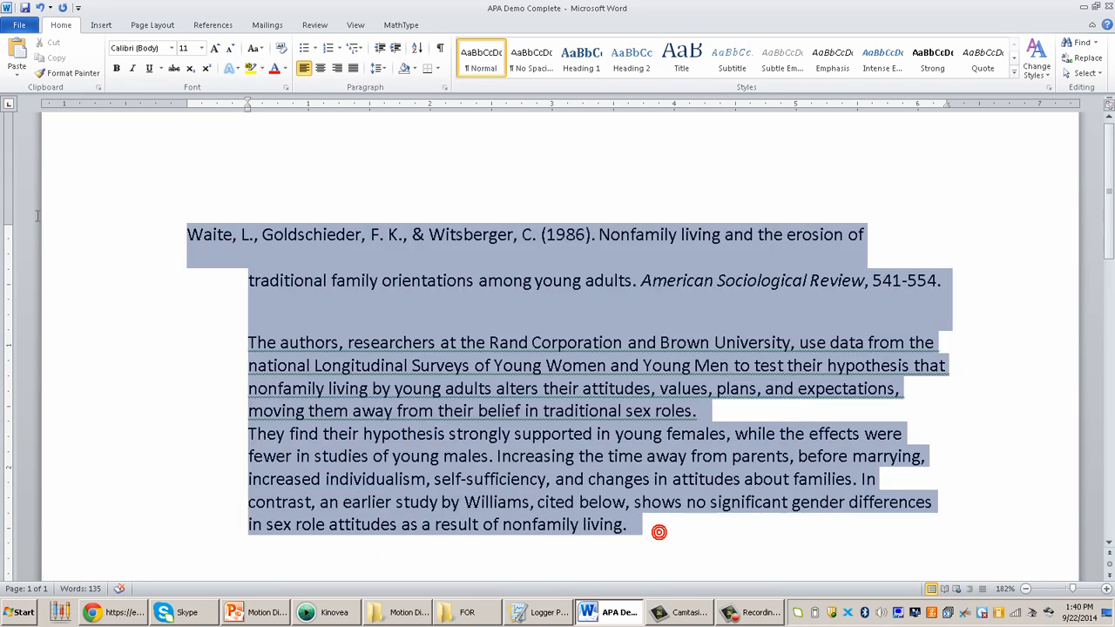
{"action": "left_click", "coordinate": [188, 425]}
{"action": "scroll", "coordinate": [194, 429], "scroll_direction": "down", "scroll_amount": 3}
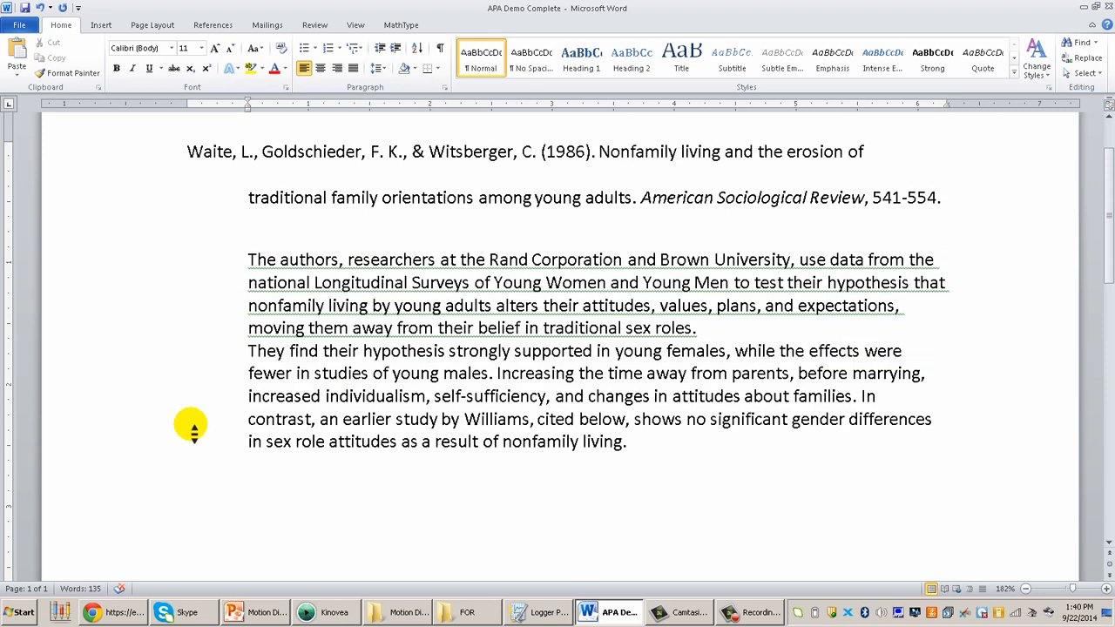
Add blank lines after the end of the summary until the document extends onto a second page
{"action": "left_click", "coordinate": [618, 465]}
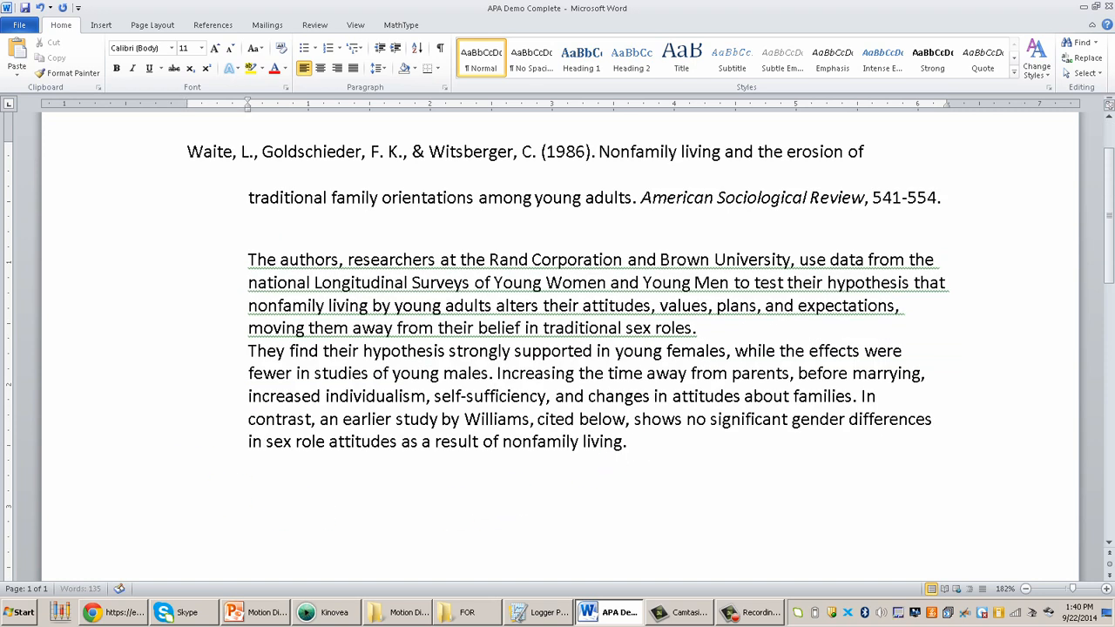
{"action": "key", "text": "Return"}
{"action": "key", "text": "Return"}
{"action": "key", "text": "Return"}
{"action": "key", "text": "Return"}
{"action": "key", "text": "Return"}
{"action": "key", "text": "Return"}
{"action": "key", "text": "Return"}
{"action": "key", "text": "Return"}
{"action": "key", "text": "Return"}
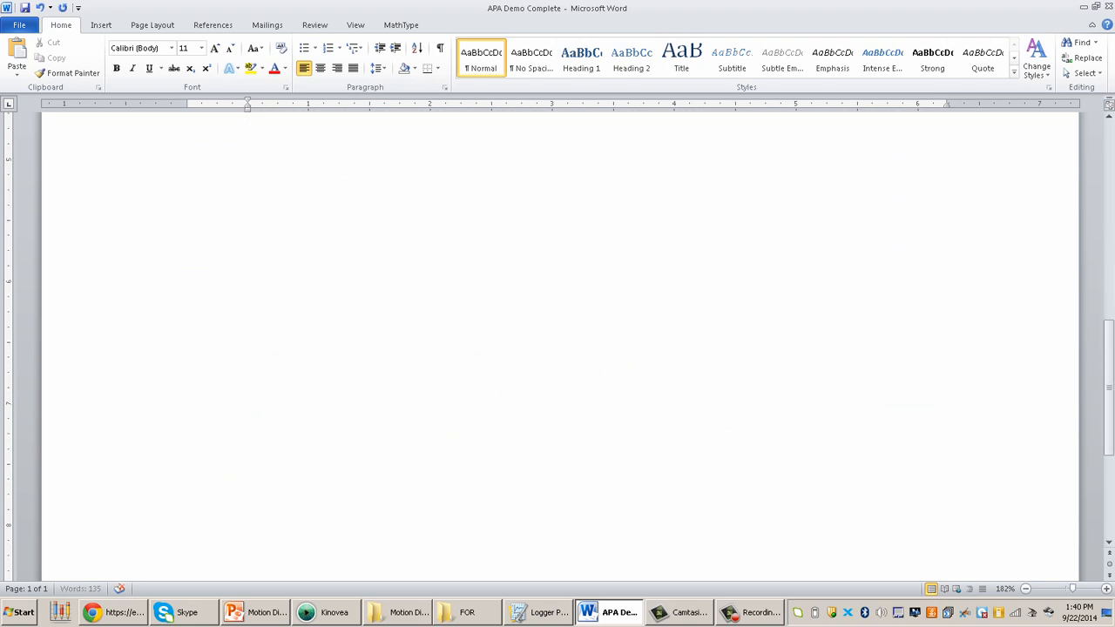
{"action": "key", "text": "Return"}
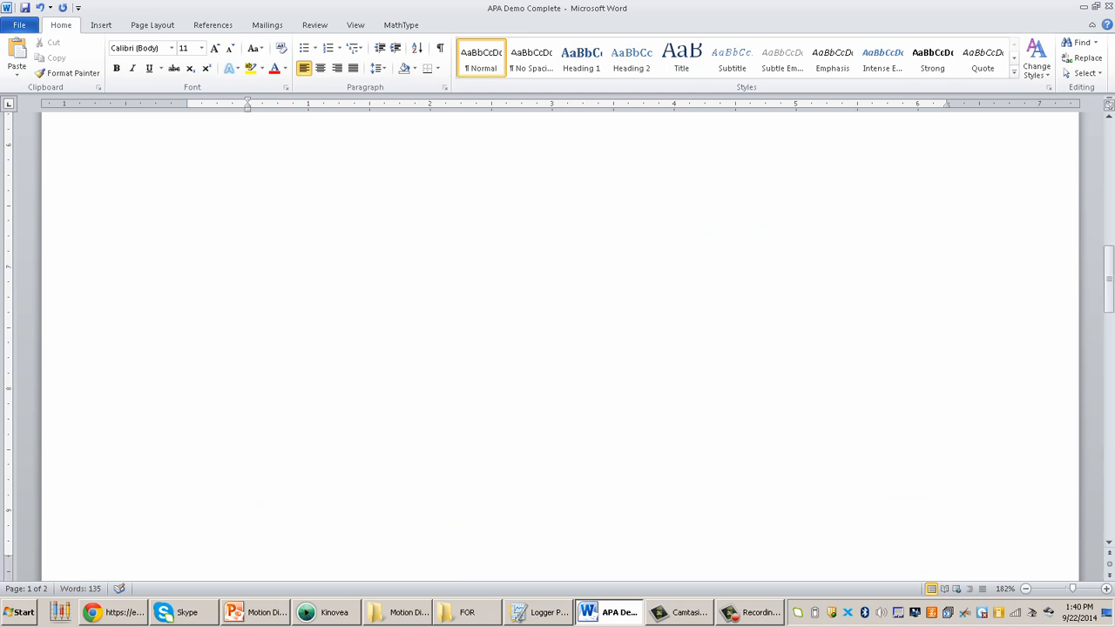
{"action": "left_click", "coordinate": [420, 172]}
{"action": "scroll", "coordinate": [420, 171], "scroll_direction": "up", "scroll_amount": 10}
{"action": "scroll", "coordinate": [420, 172], "scroll_direction": "down", "scroll_amount": 3}
{"action": "scroll", "coordinate": [423, 171], "scroll_direction": "down", "scroll_amount": 5}
{"action": "scroll", "coordinate": [420, 169], "scroll_direction": "up", "scroll_amount": 6}
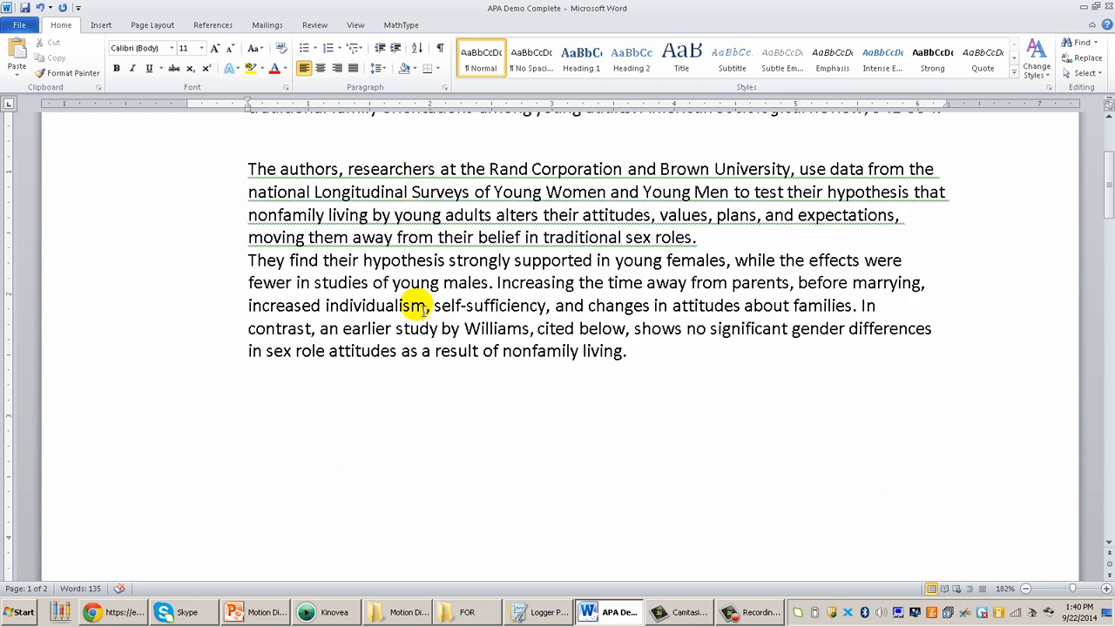
{"action": "scroll", "coordinate": [593, 450], "scroll_direction": "up", "scroll_amount": 3}
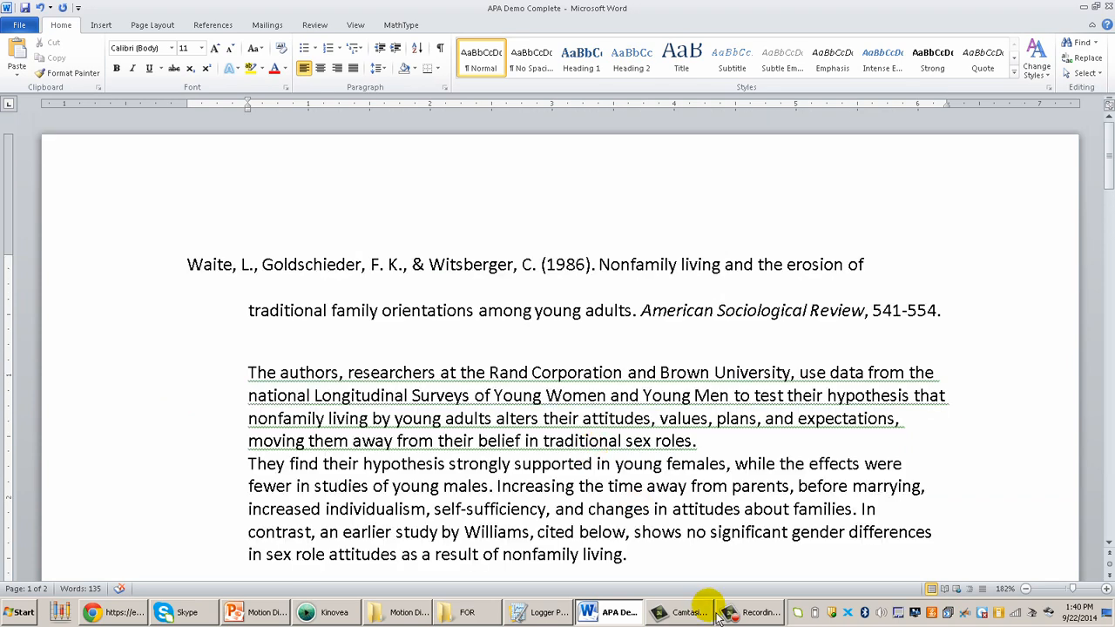
{"action": "left_click", "coordinate": [761, 613]}
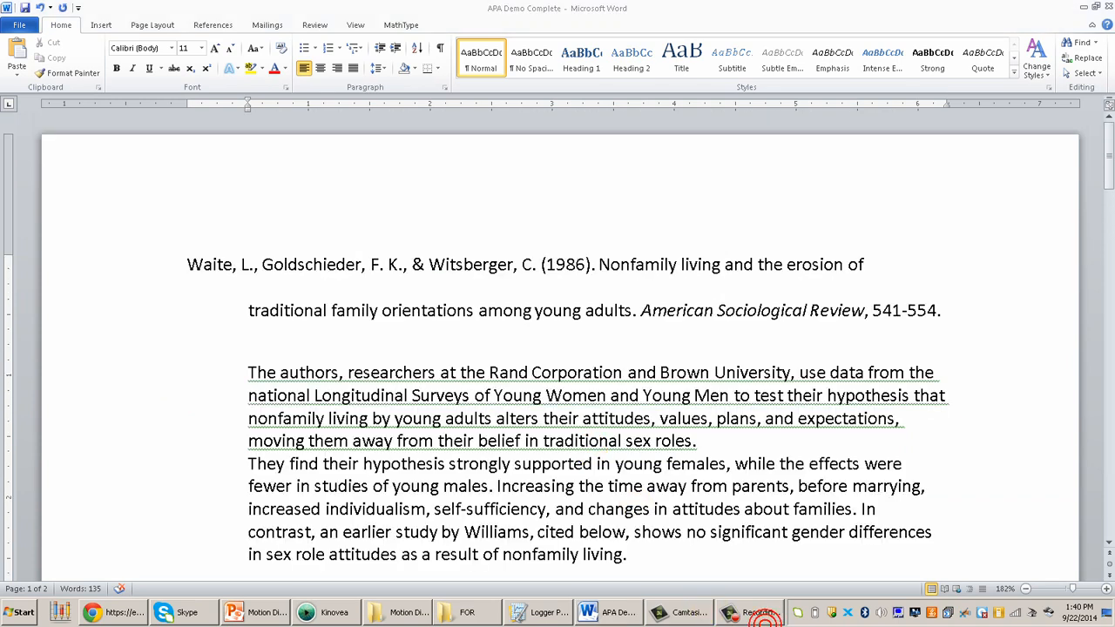